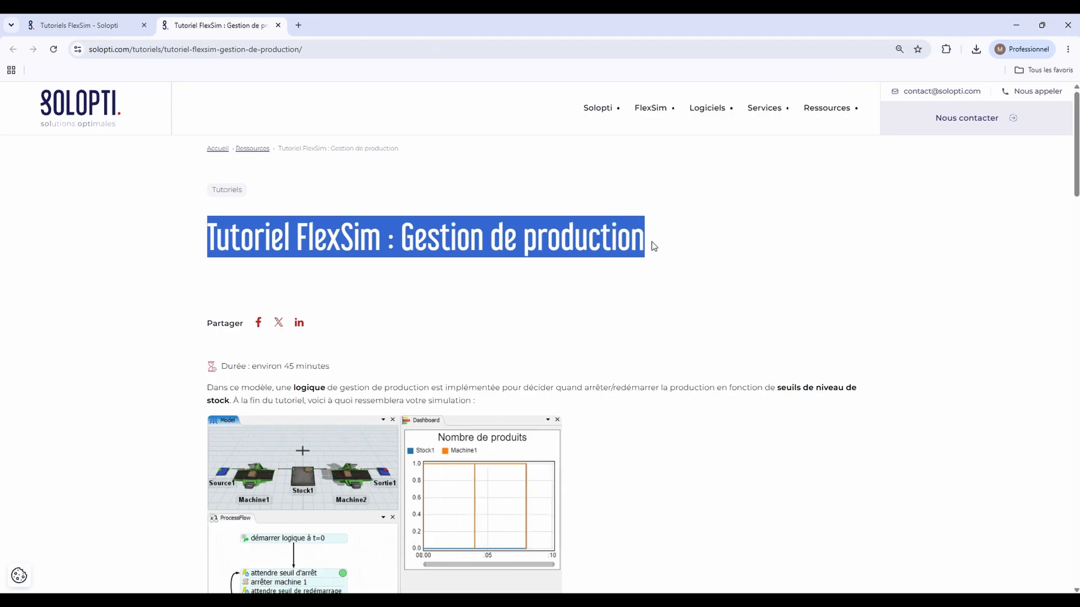
pyautogui.scroll(-1, 429, 251)
pyautogui.click(371, 234)
pyautogui.scroll(1, 202, 229)
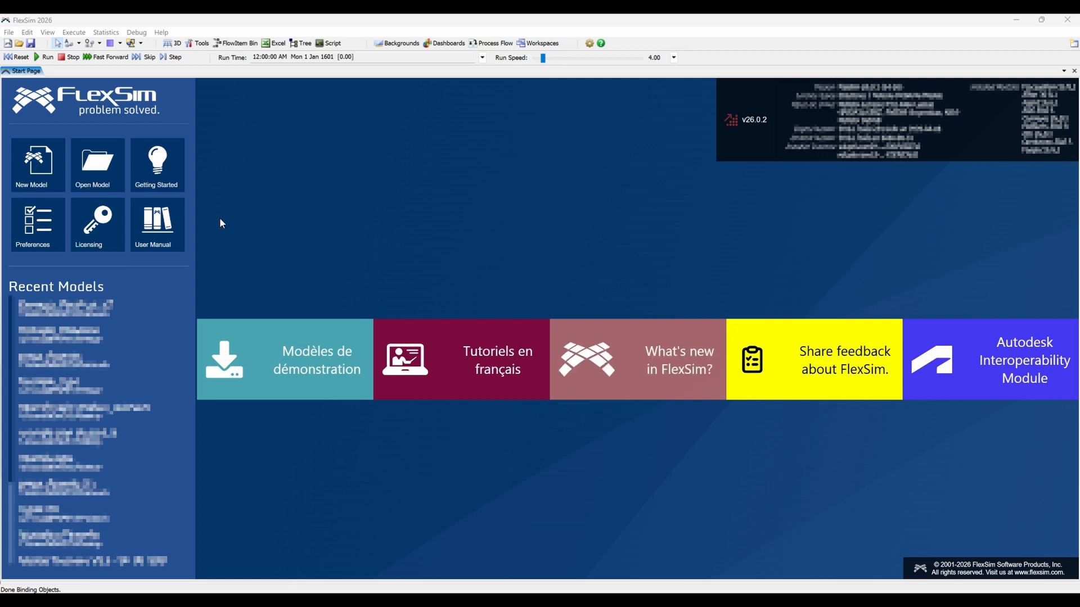
# Create a new model with seconds, meters and liters as units and a start time of 08:00:00 on 03/08/2026.
pyautogui.click(33, 173)
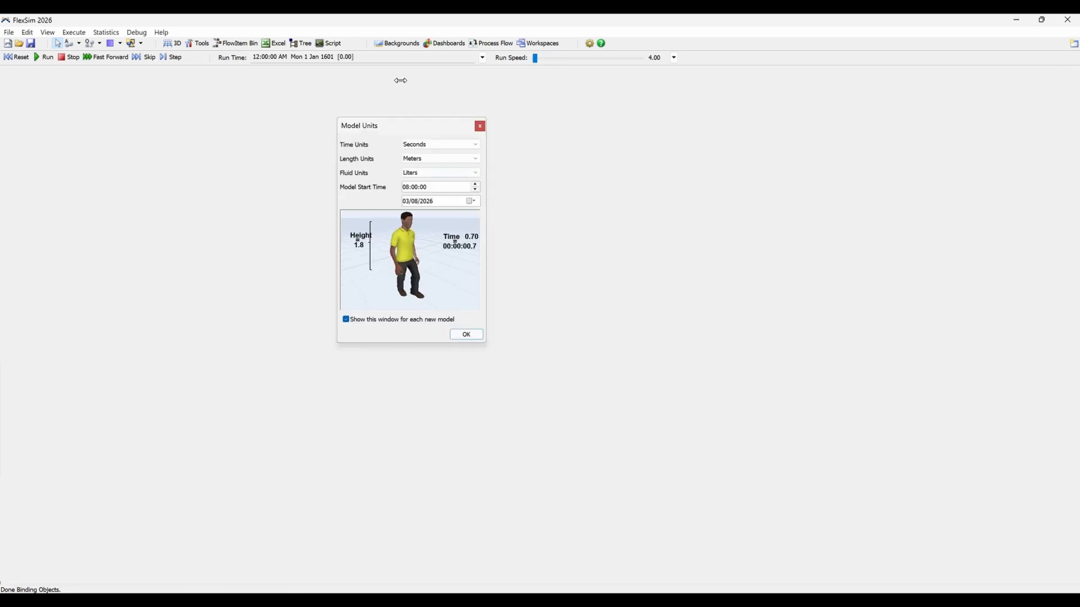
pyautogui.click(466, 335)
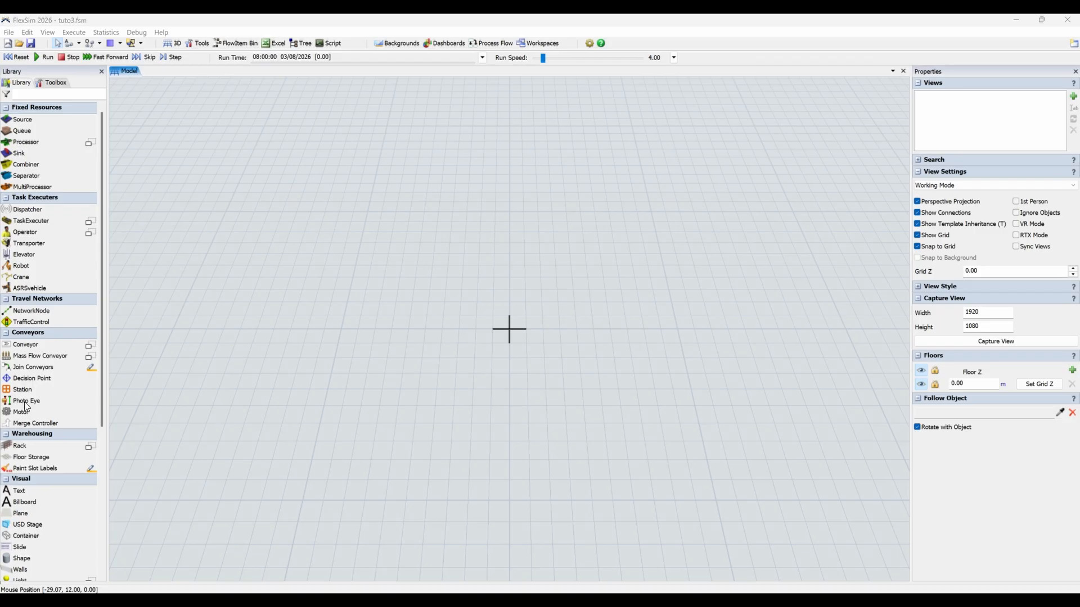
# Set the model view to look straight down without perspective projection and save it as a new view.
pyautogui.moveTo(500, 329); pyautogui.dragTo(373, 325)
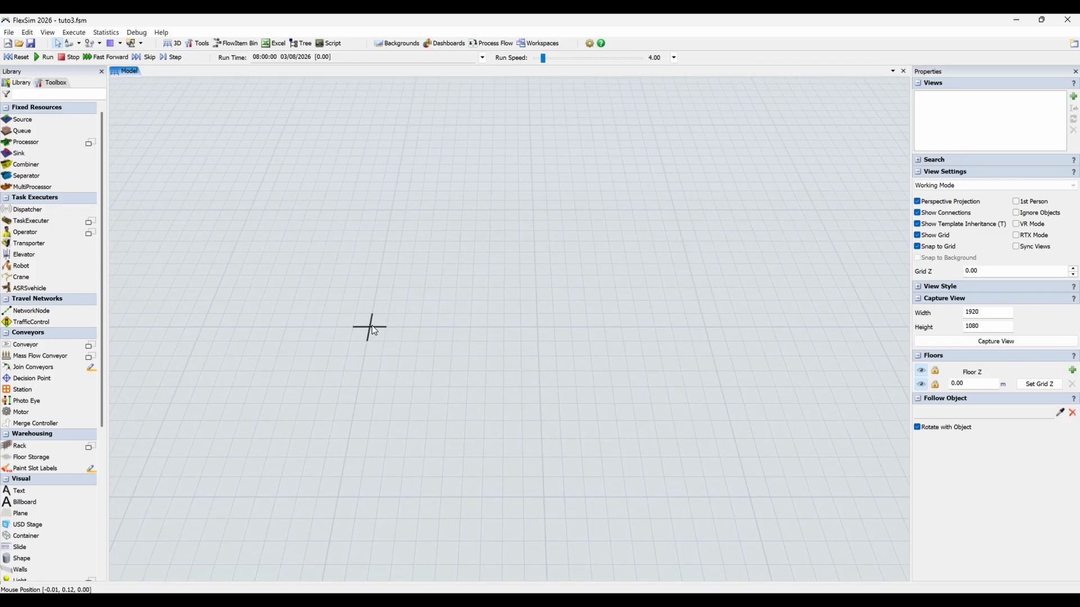
pyautogui.rightClick(424, 363)
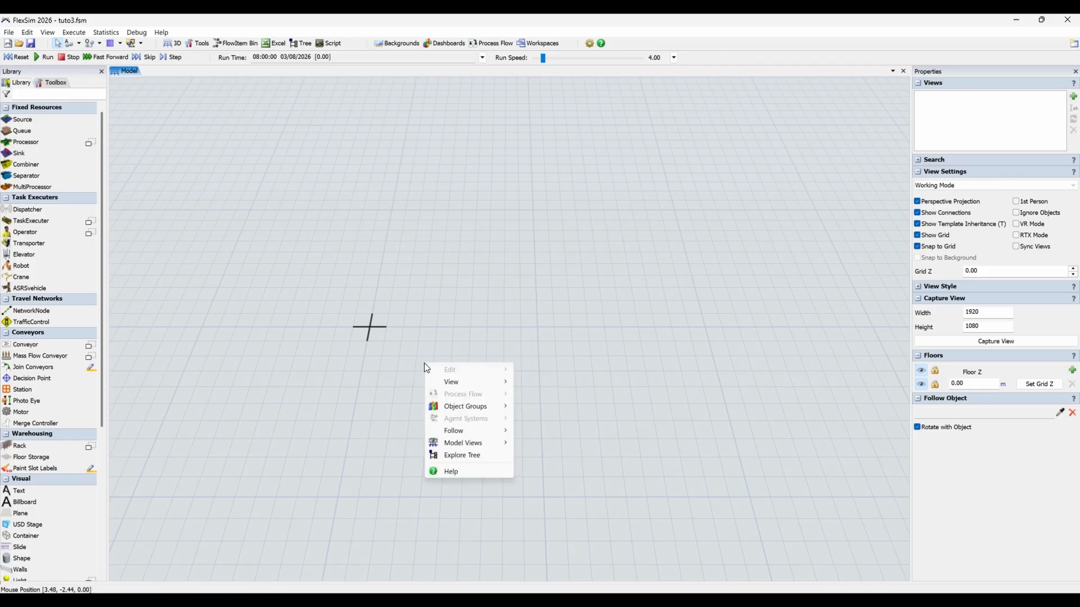
pyautogui.click(541, 444)
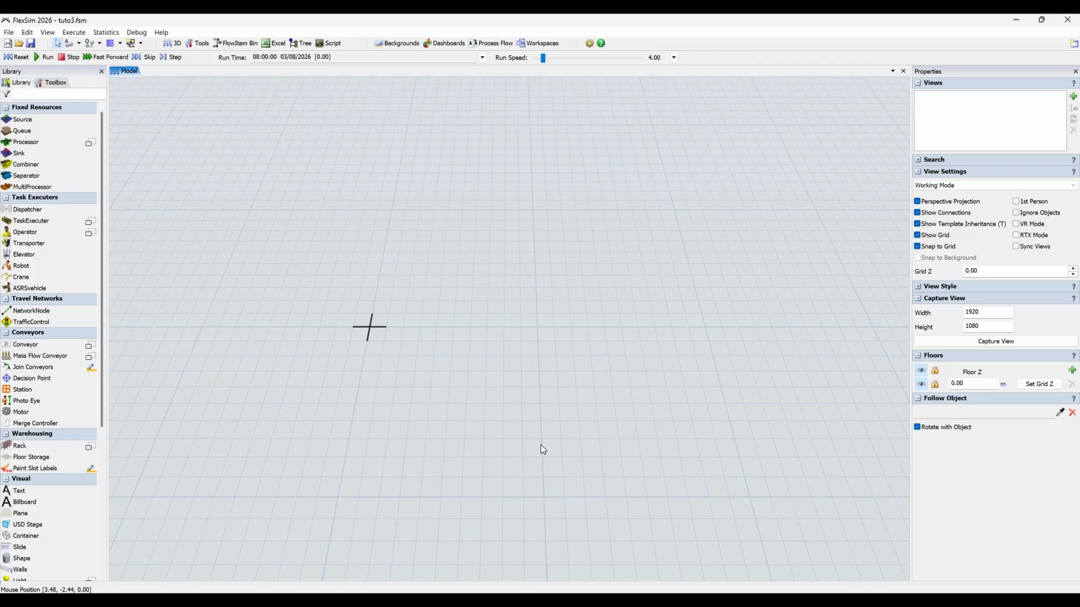
pyautogui.click(945, 202)
pyautogui.click(1073, 96)
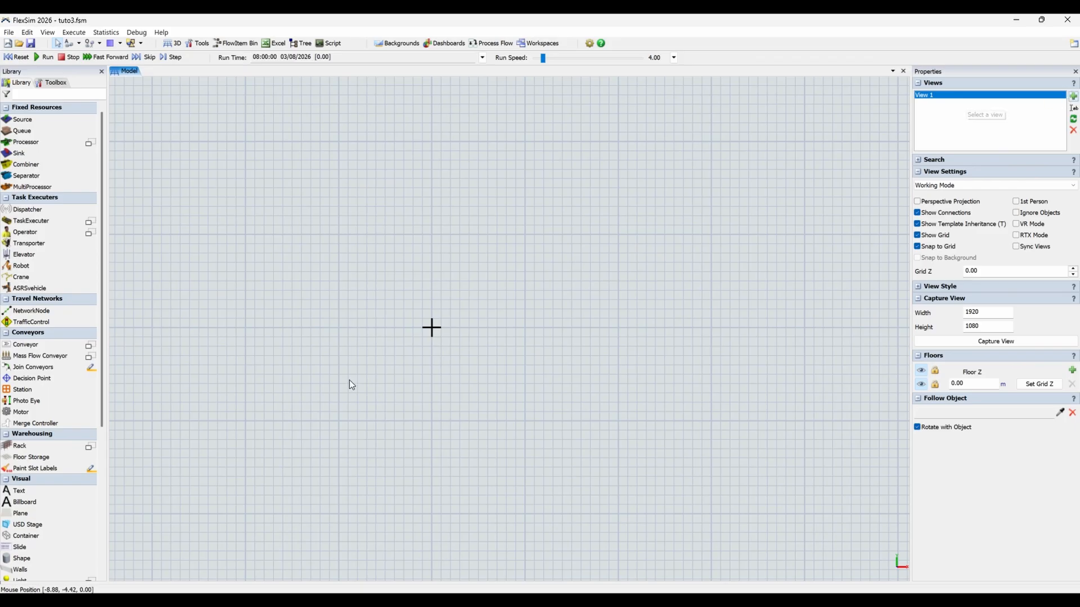
# Place a Source in the model and move it directly beside the grid origin.
pyautogui.moveTo(594, 311); pyautogui.dragTo(375, 268)
pyautogui.scroll(3, 258, 262)
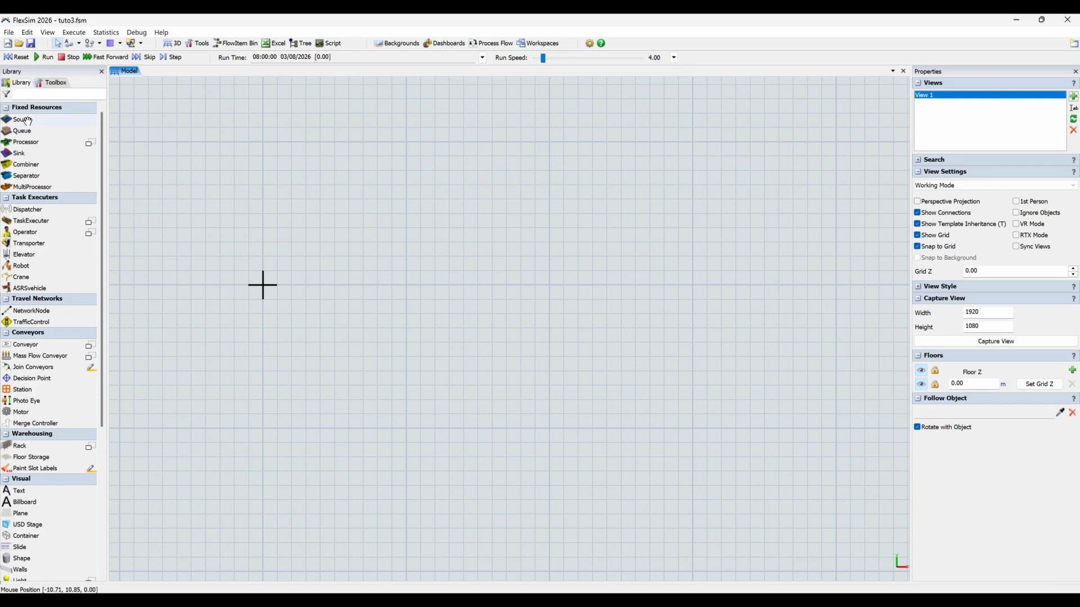
pyautogui.moveTo(28, 121); pyautogui.dragTo(415, 326)
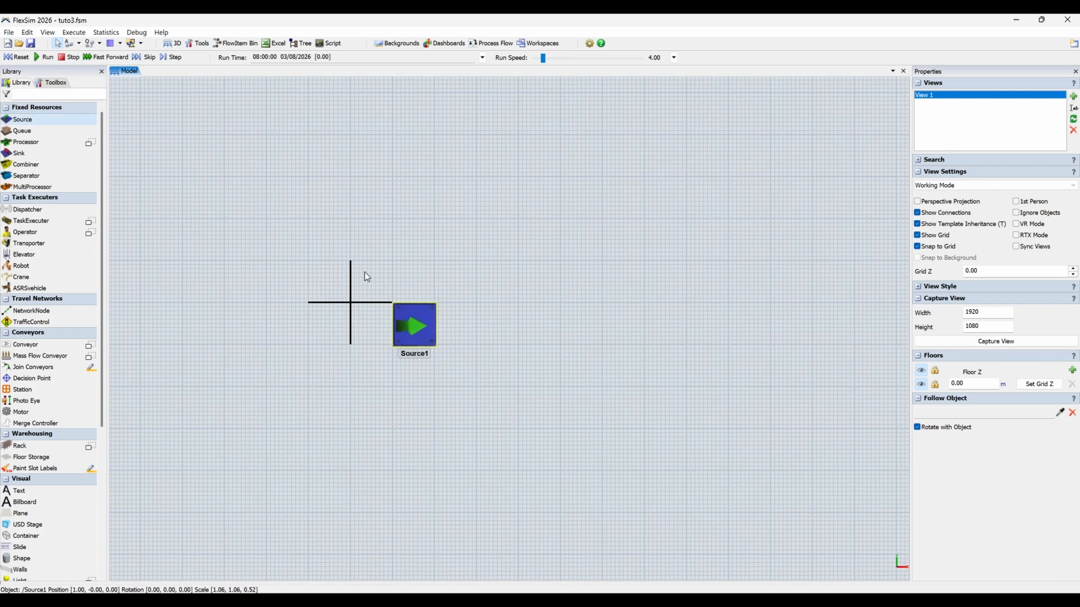
pyautogui.moveTo(364, 272); pyautogui.dragTo(366, 275)
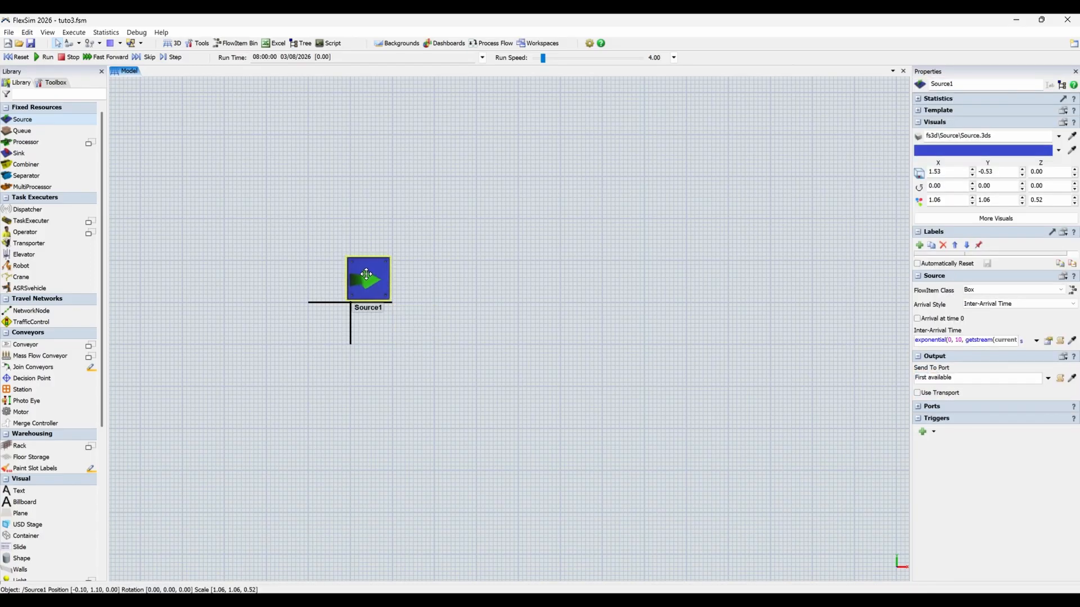
pyautogui.scroll(-3, 446, 265)
pyautogui.click(418, 268)
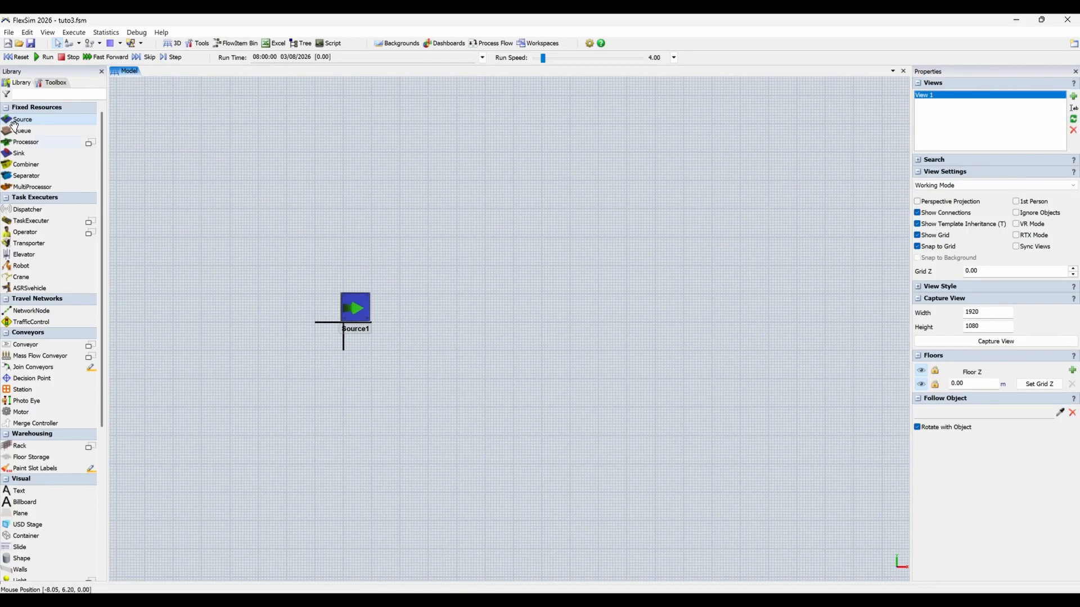
# Add a Processor, a Queue, a second Processor and a Sink one after another beyond the Source.
pyautogui.moveTo(20, 142); pyautogui.dragTo(390, 270)
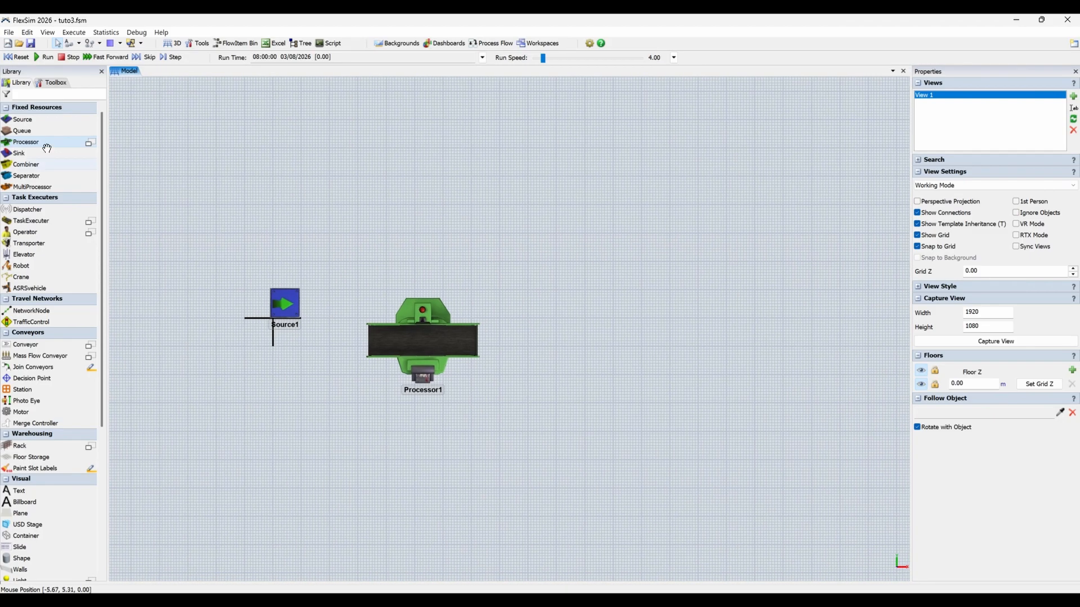
pyautogui.moveTo(541, 303); pyautogui.dragTo(542, 303)
pyautogui.moveTo(530, 258); pyautogui.dragTo(287, 237)
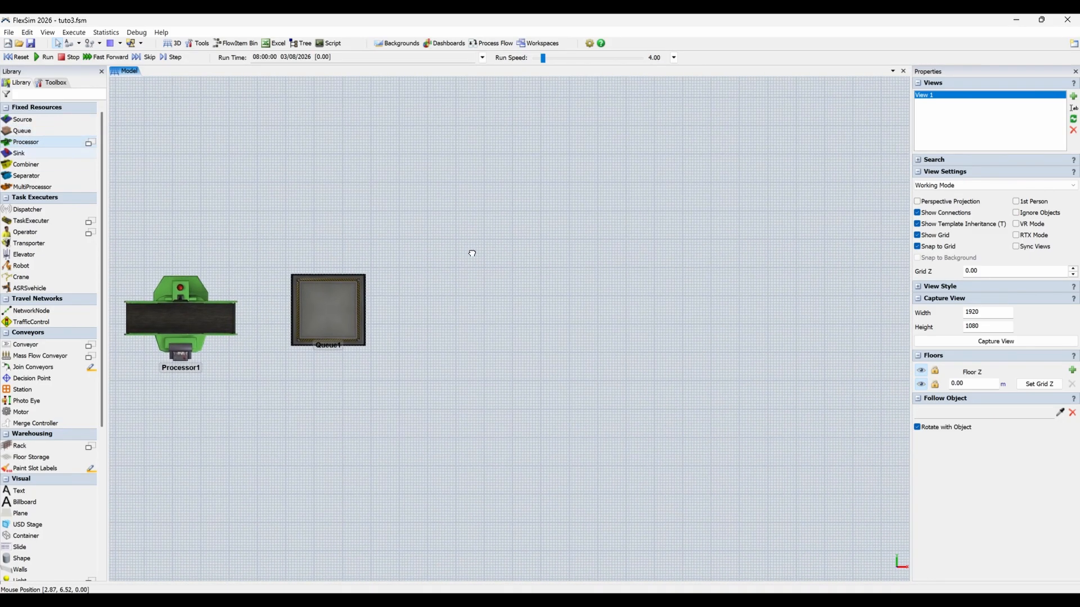
pyautogui.moveTo(439, 316); pyautogui.dragTo(439, 316)
pyautogui.moveTo(22, 153); pyautogui.dragTo(612, 307)
pyautogui.scroll(-5, 498, 286)
pyautogui.moveTo(498, 286); pyautogui.dragTo(664, 296)
pyautogui.scroll(4, 433, 320)
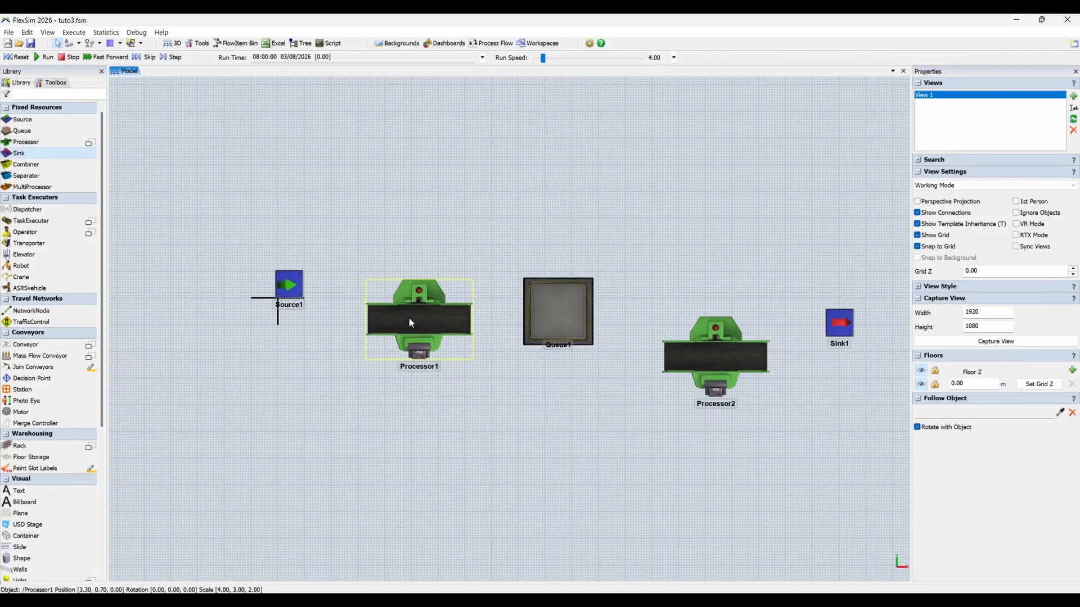
# Align both processors, the queue and the sink in a horizontal row with the source.
pyautogui.moveTo(400, 293); pyautogui.dragTo(399, 285)
pyautogui.moveTo(557, 309); pyautogui.dragTo(536, 284)
pyautogui.moveTo(711, 358); pyautogui.dragTo(676, 294)
pyautogui.moveTo(839, 323); pyautogui.dragTo(798, 286)
# Connect the source to the first processor, queue, second processor and sink in flow order.
pyautogui.scroll(-2, 705, 417)
pyautogui.moveTo(705, 418); pyautogui.dragTo(597, 402)
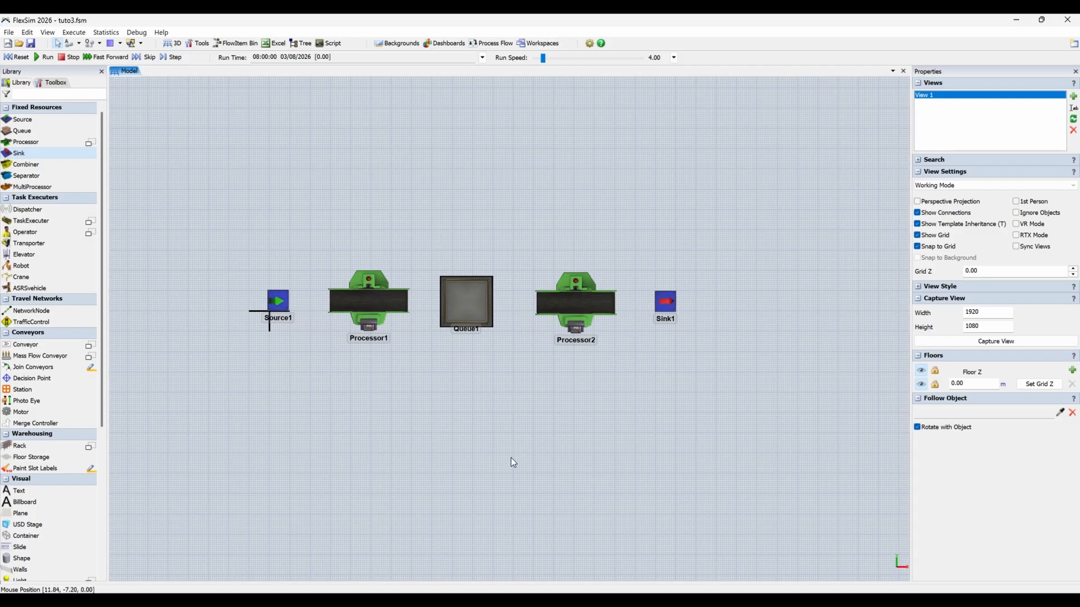
pyautogui.moveTo(510, 457); pyautogui.dragTo(470, 501)
pyautogui.scroll(1, 404, 474)
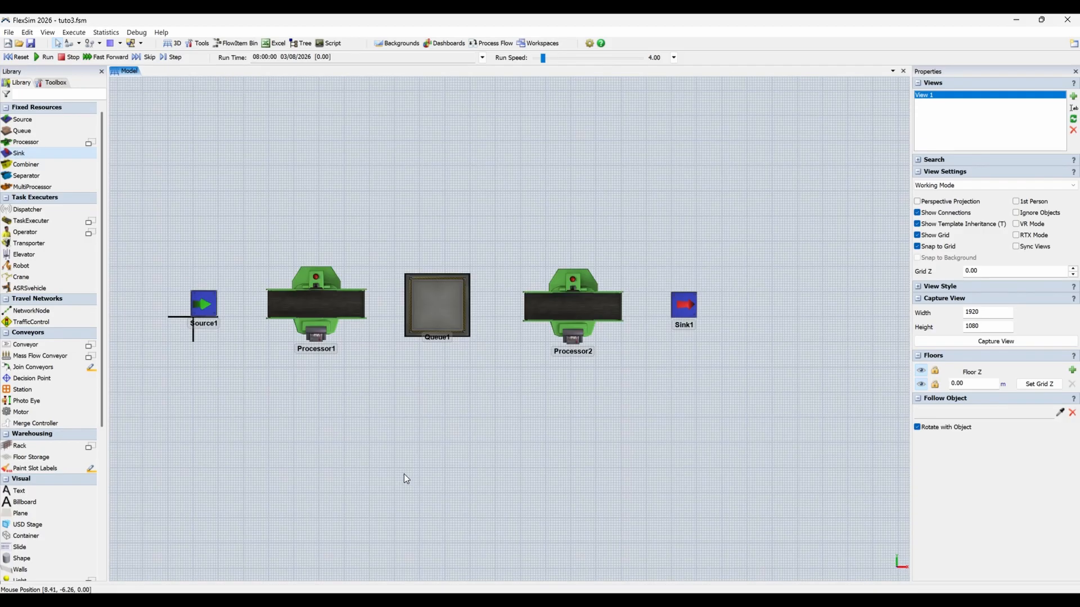
pyautogui.click(206, 307)
pyautogui.click(316, 304)
pyautogui.click(436, 305)
pyautogui.click(569, 304)
pyautogui.click(682, 306)
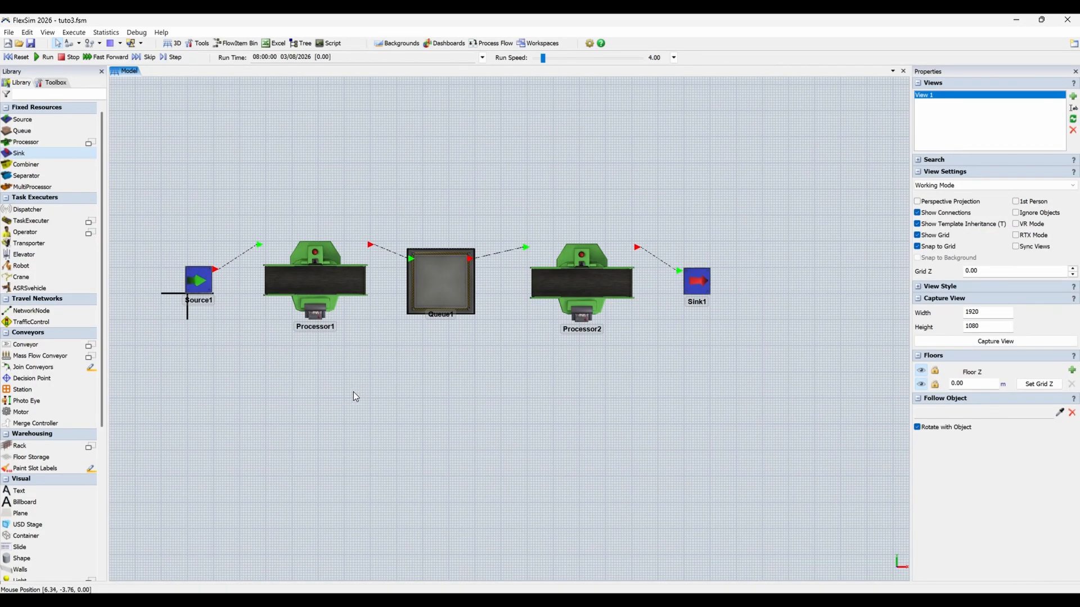
# Set the source's inter-arrival time to 0 seconds.
pyautogui.click(198, 281)
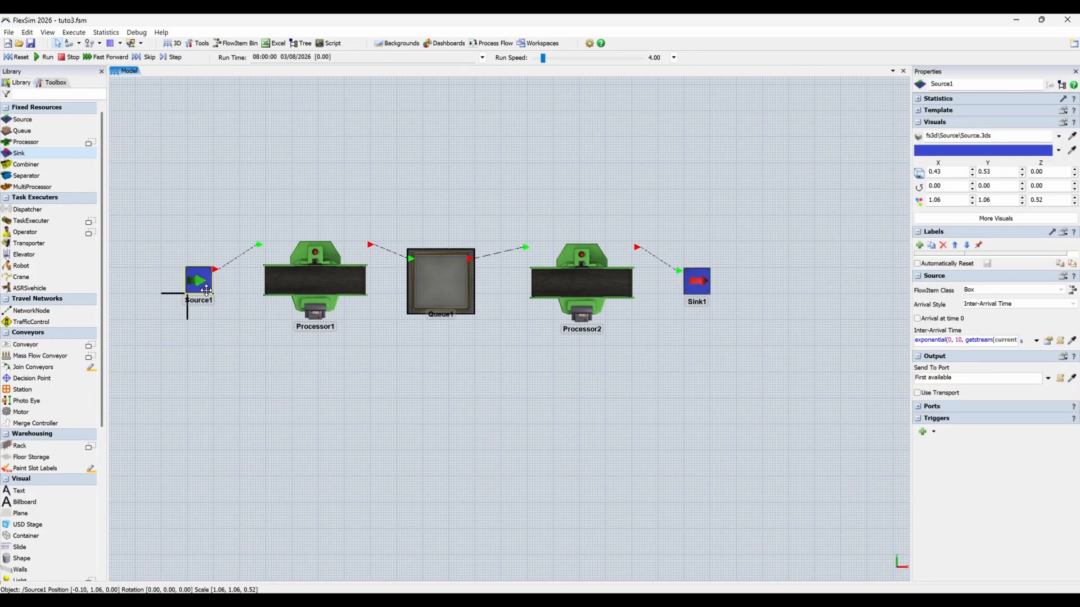
pyautogui.doubleClick(978, 338)
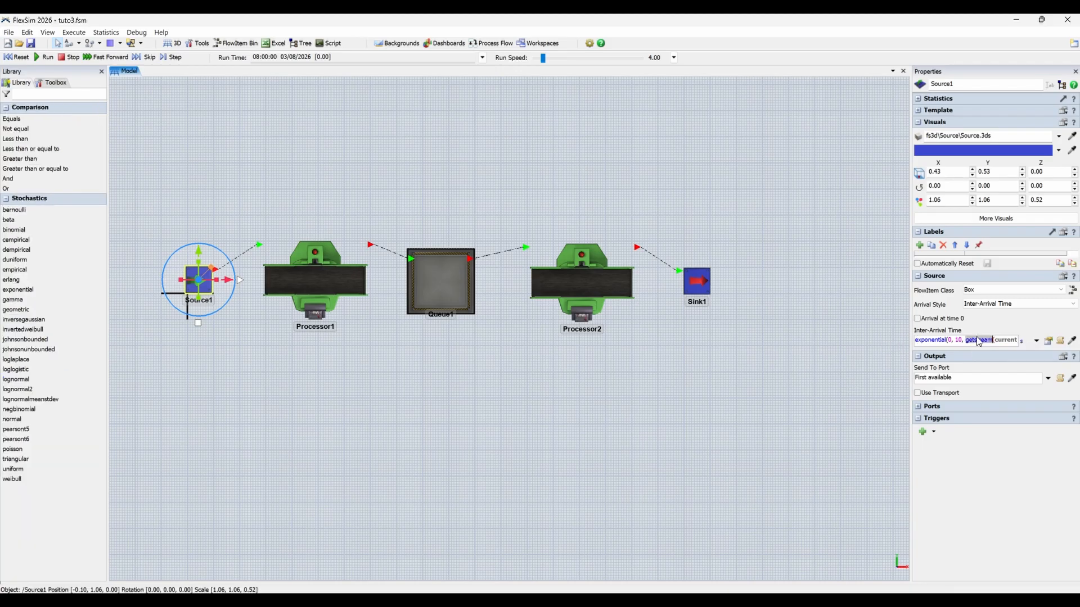
pyautogui.hotkey('ctrl', 'a')
pyautogui.write('0')
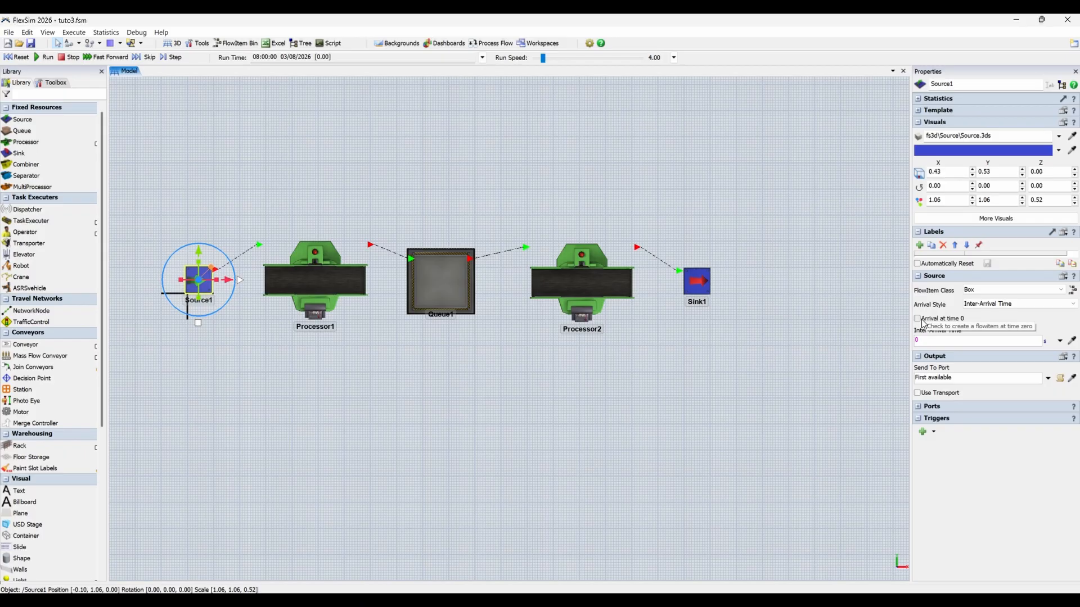
pyautogui.click(900, 326)
# Check the first processor's process time and set the second processor's process time to 14 seconds.
pyautogui.click(325, 282)
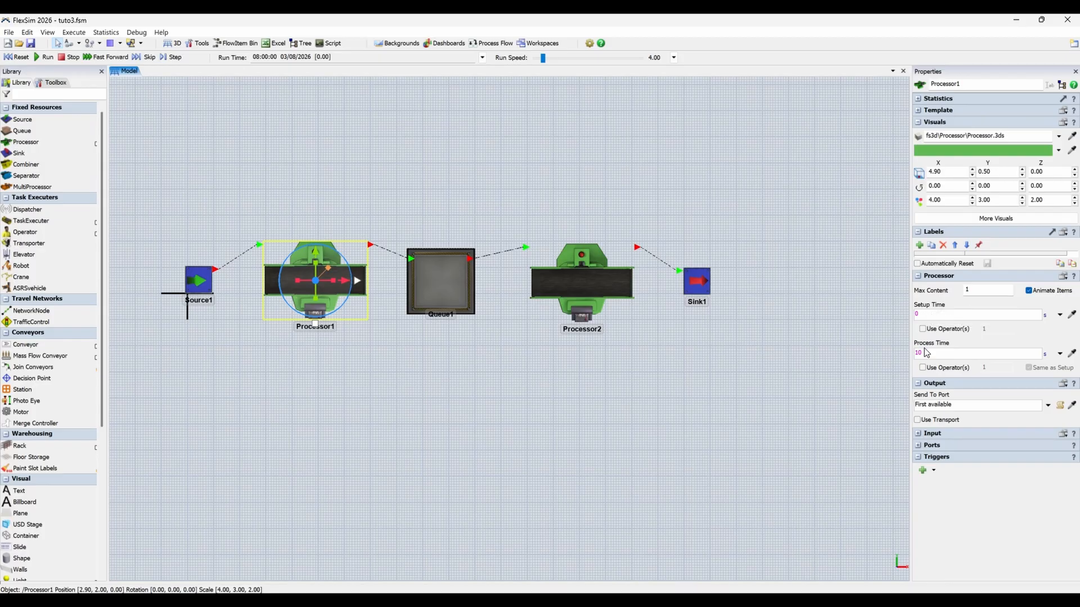
pyautogui.moveTo(924, 353); pyautogui.dragTo(901, 354)
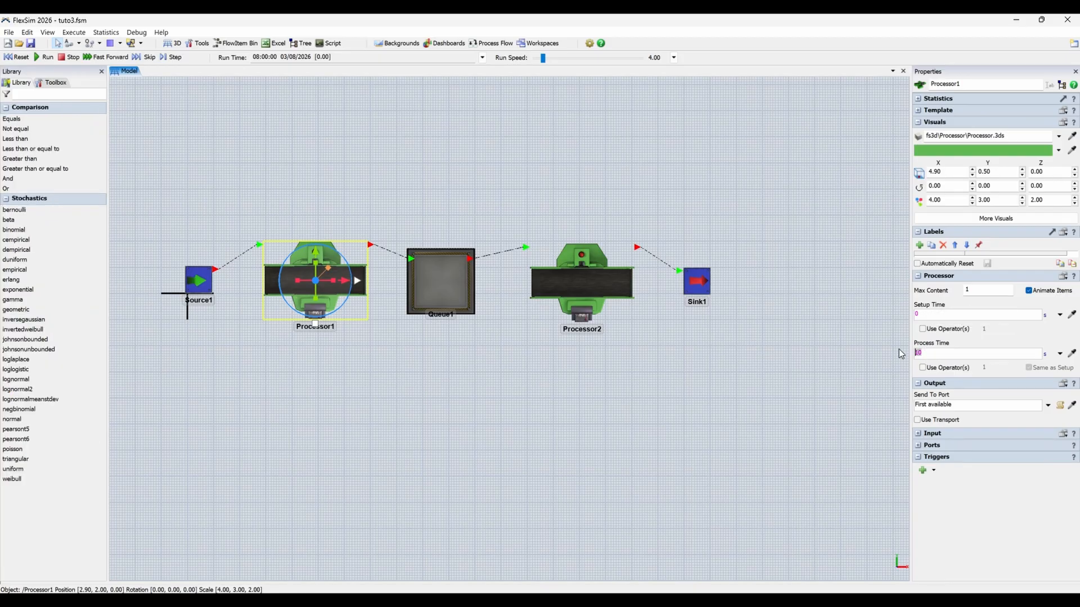
pyautogui.click(585, 277)
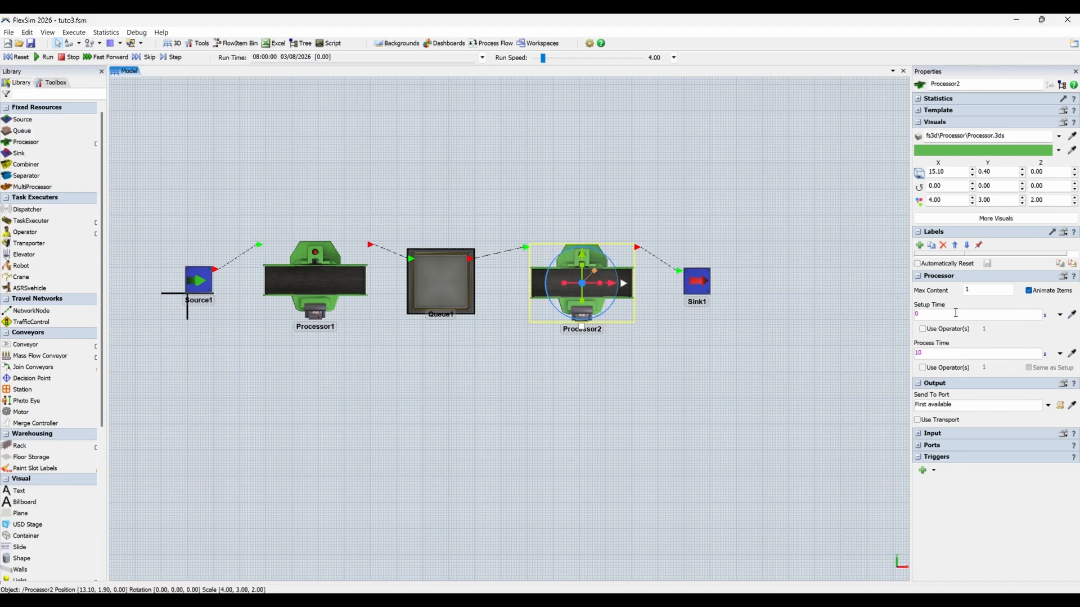
pyautogui.moveTo(934, 353); pyautogui.dragTo(890, 358)
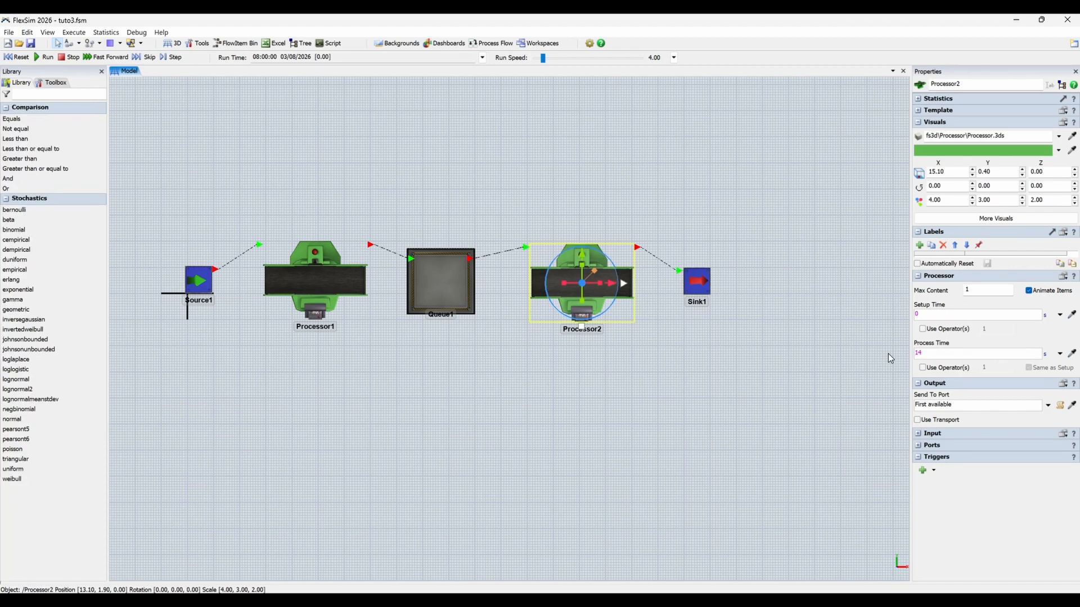
pyautogui.click(484, 369)
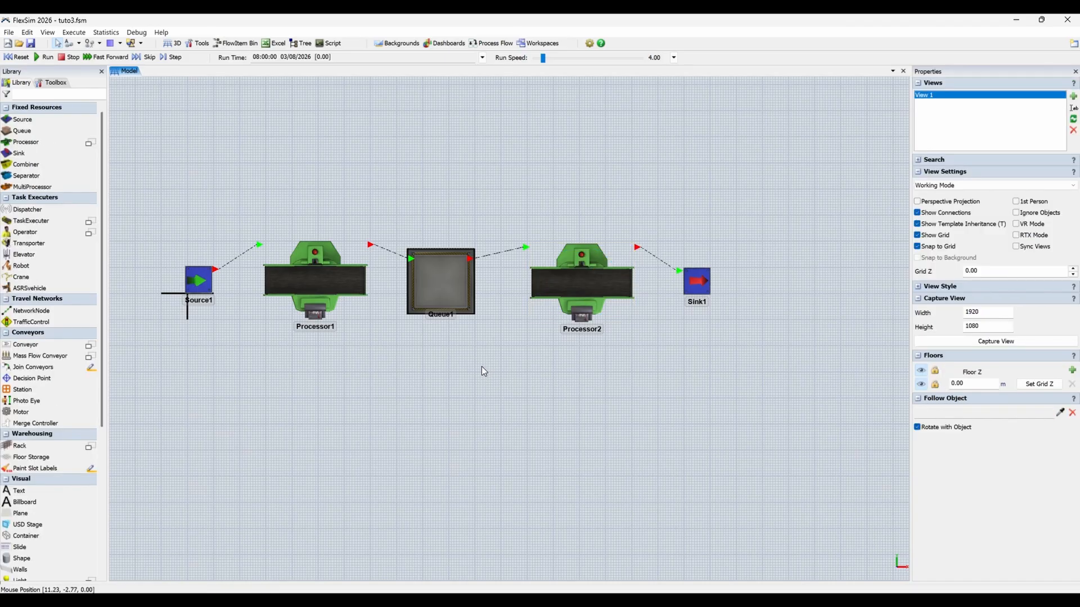
# Reset the model and run the simulation to watch items flow through the line.
pyautogui.click(17, 56)
pyautogui.click(44, 57)
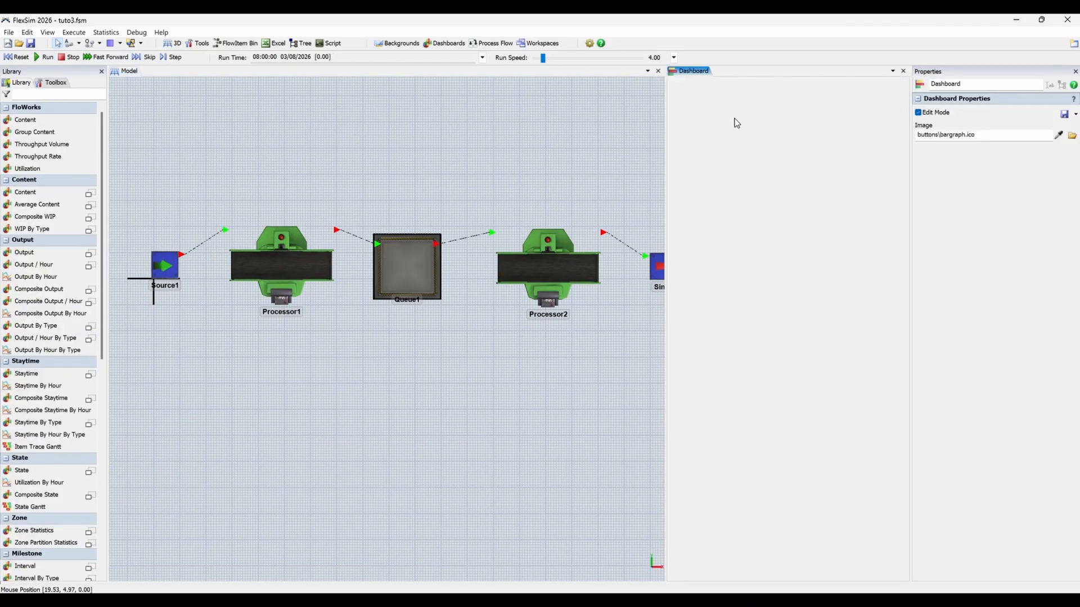
# Add a Flo Works Content line chart to a new dashboard and position it near the dashboard's upper edge.
pyautogui.doubleClick(736, 121)
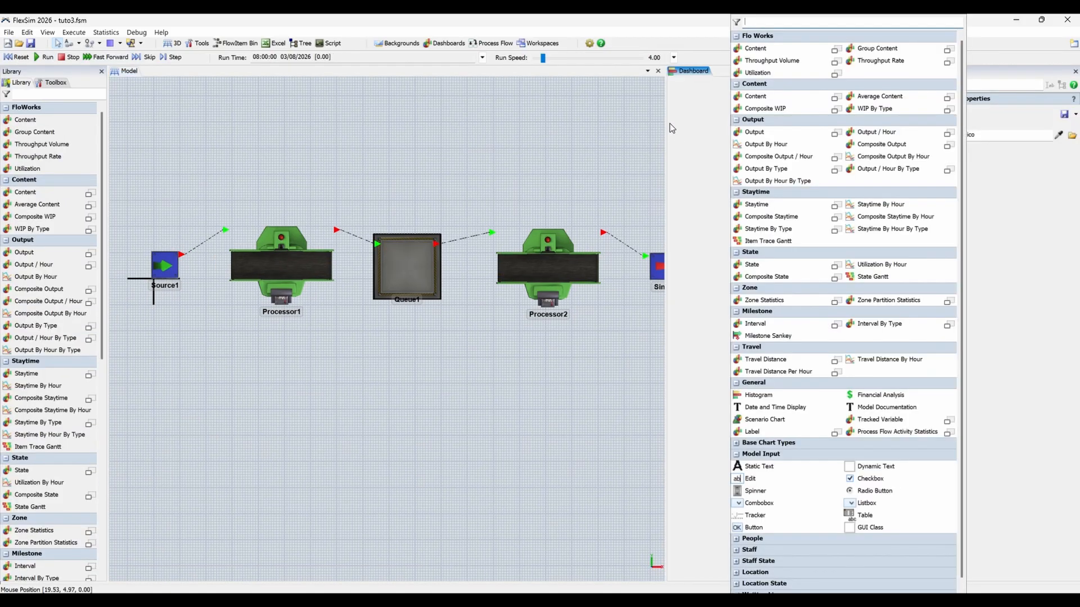
pyautogui.click(768, 53)
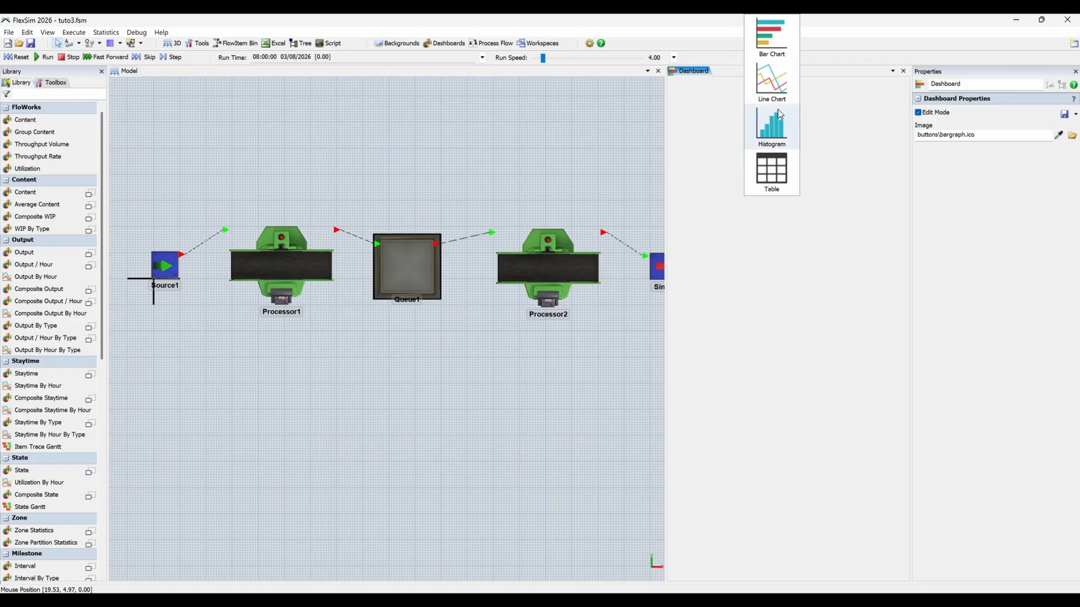
pyautogui.click(777, 81)
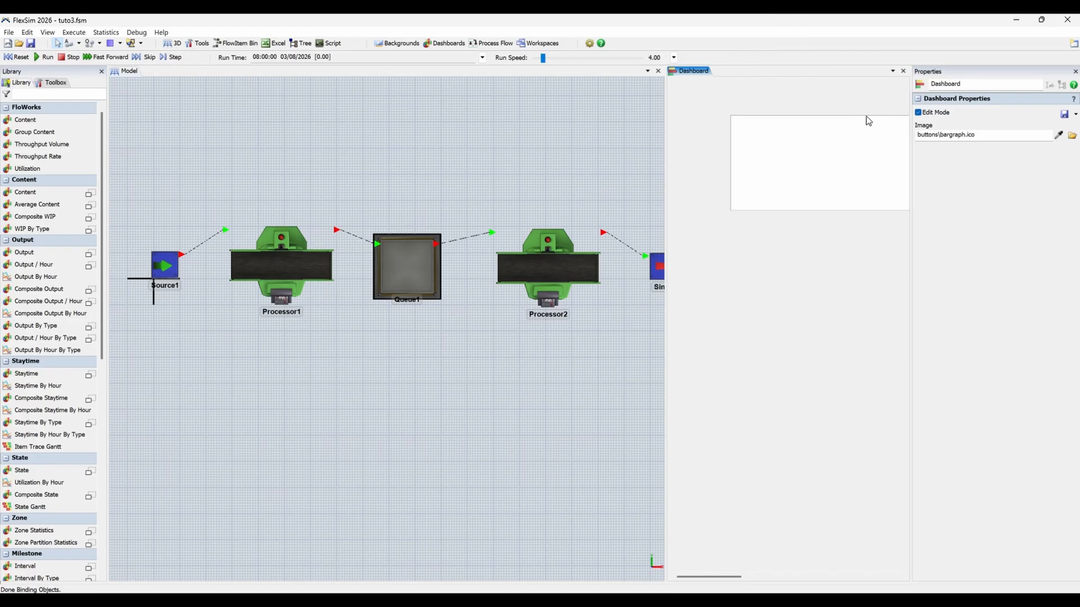
pyautogui.moveTo(866, 116); pyautogui.dragTo(833, 101)
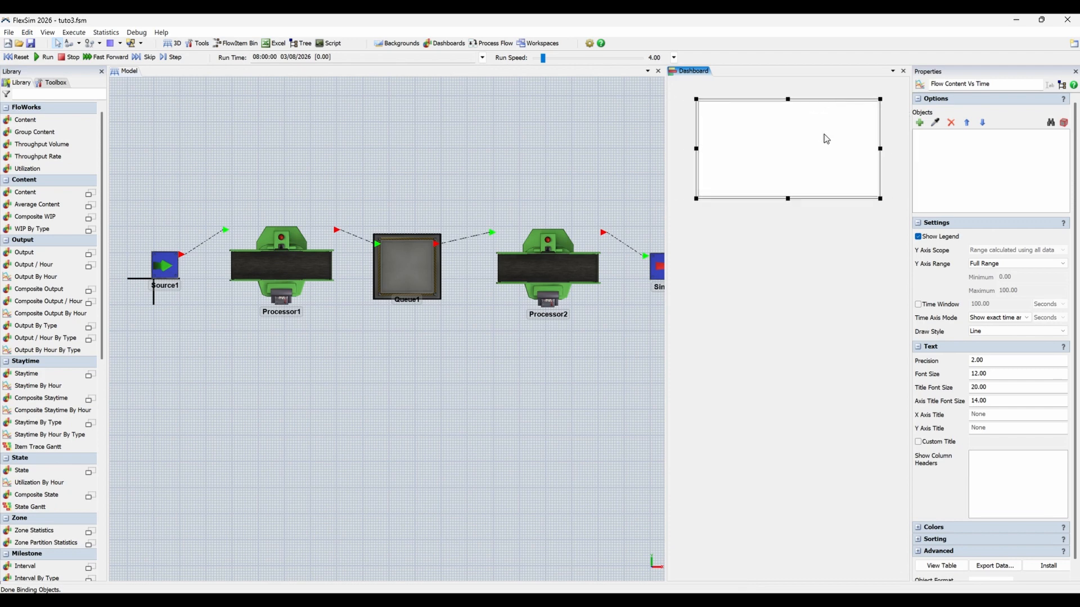
# Stretch the content chart so that its right edge reaches the dashboard's right border.
pyautogui.rightClick(824, 134)
pyautogui.click(847, 225)
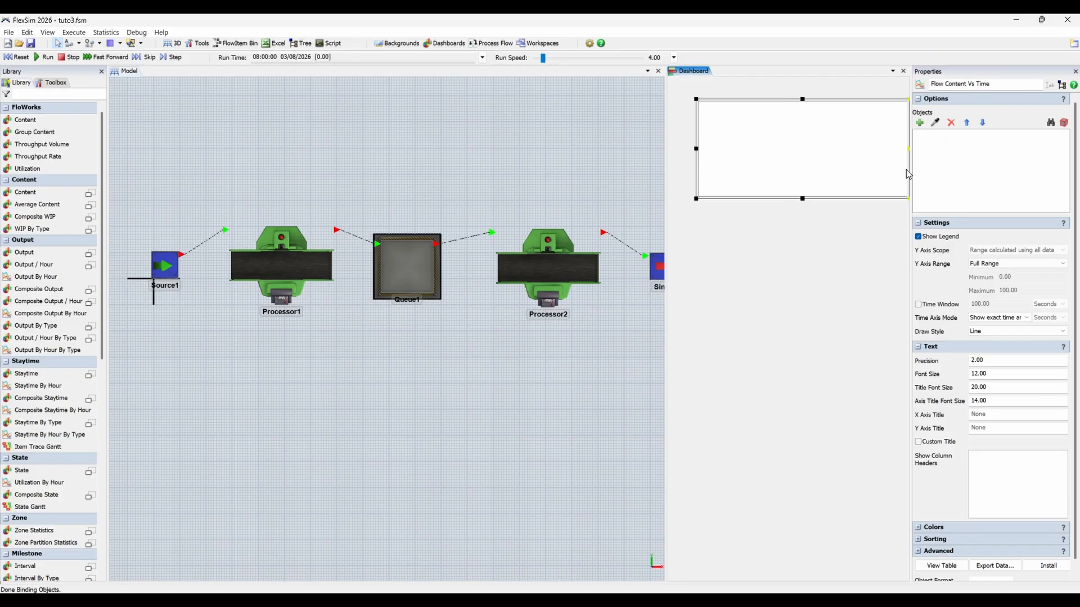
pyautogui.click(870, 281)
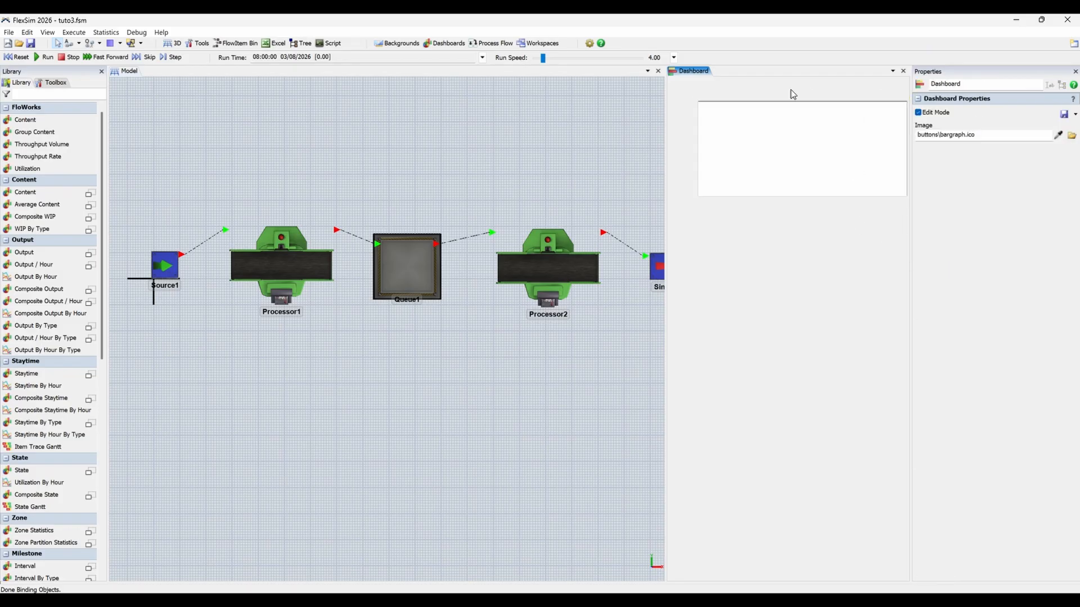
# Add Queue1 to the objects tracked by the content chart, sampling it from the model.
pyautogui.click(796, 163)
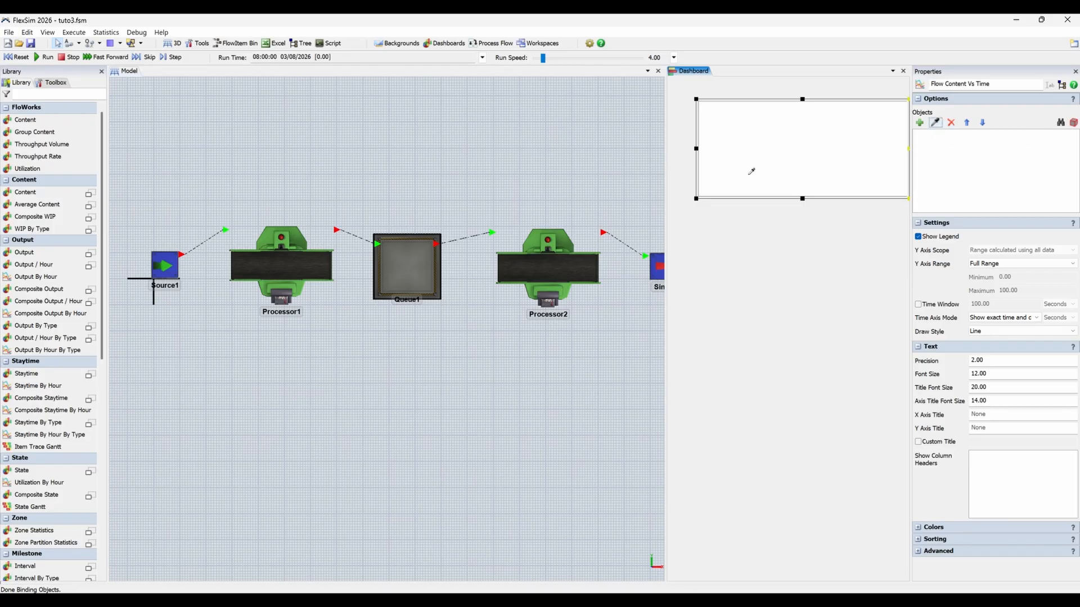
pyautogui.click(409, 263)
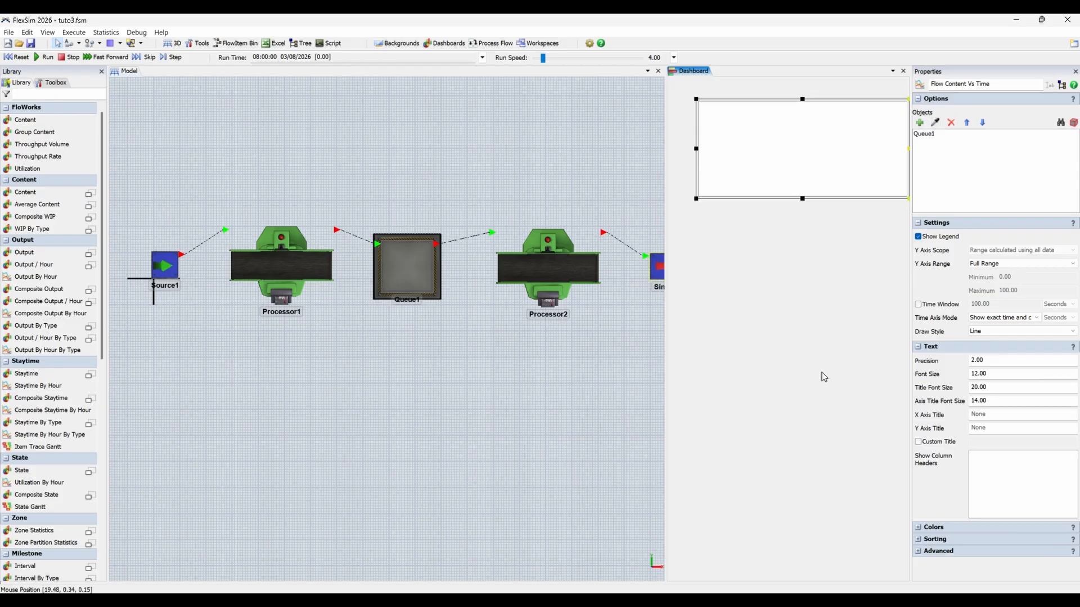
# Give the content chart the custom title "Nombres de produits", and run the simulation from a reset.
pyautogui.click(945, 443)
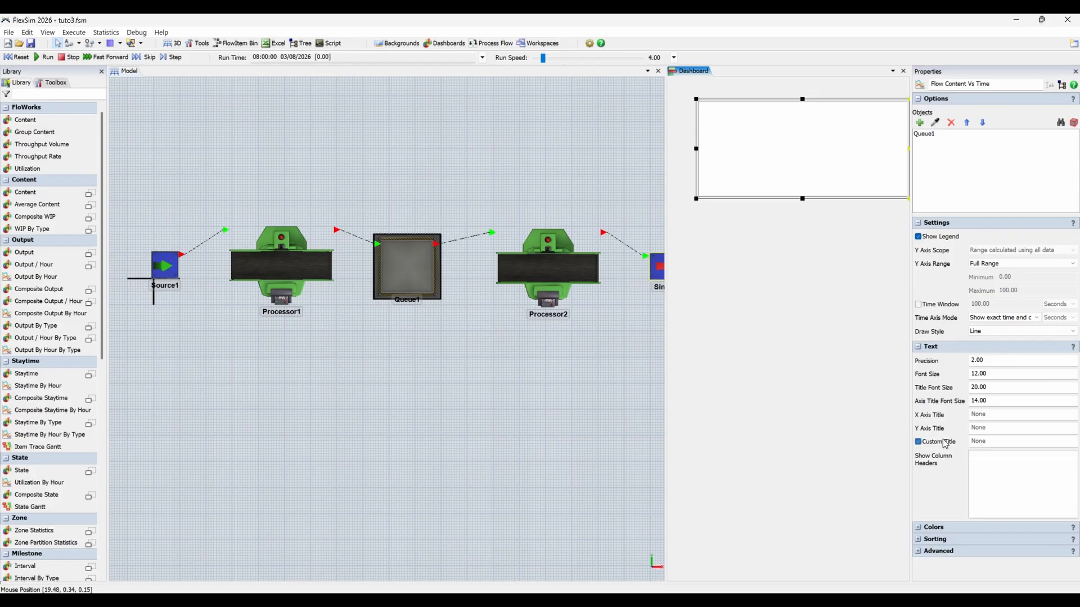
pyautogui.click(991, 442)
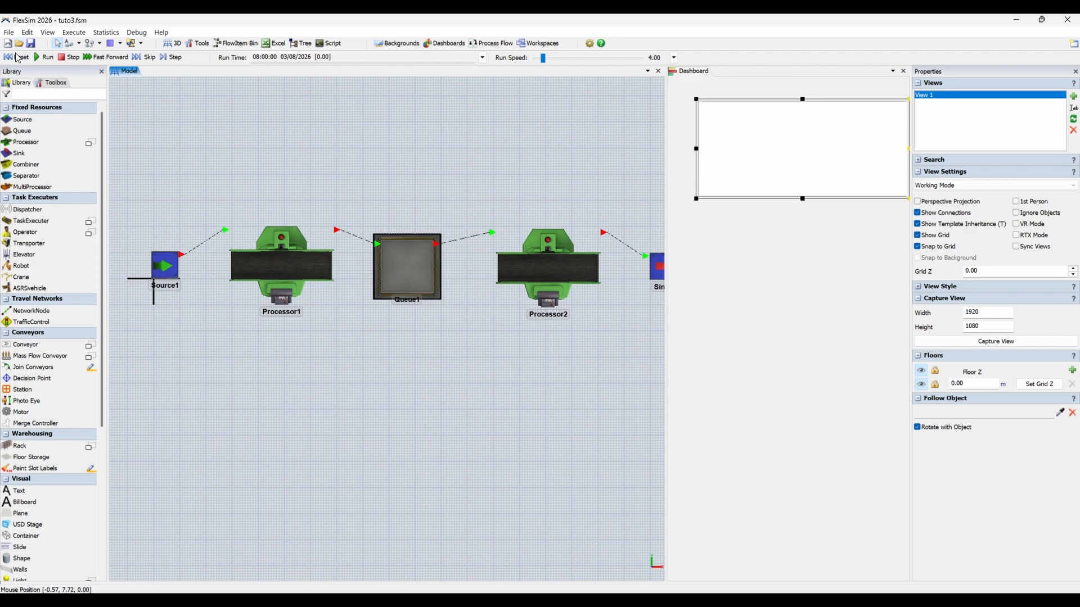
pyautogui.click(18, 57)
pyautogui.click(45, 57)
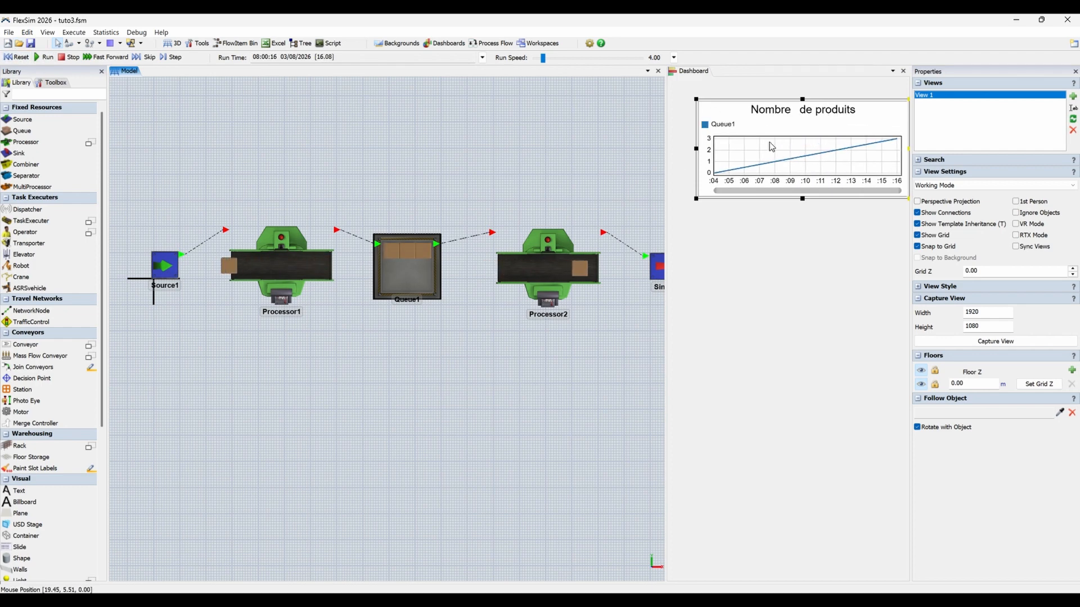
# Set the content chart's draw style to Stair Step.
pyautogui.click(736, 177)
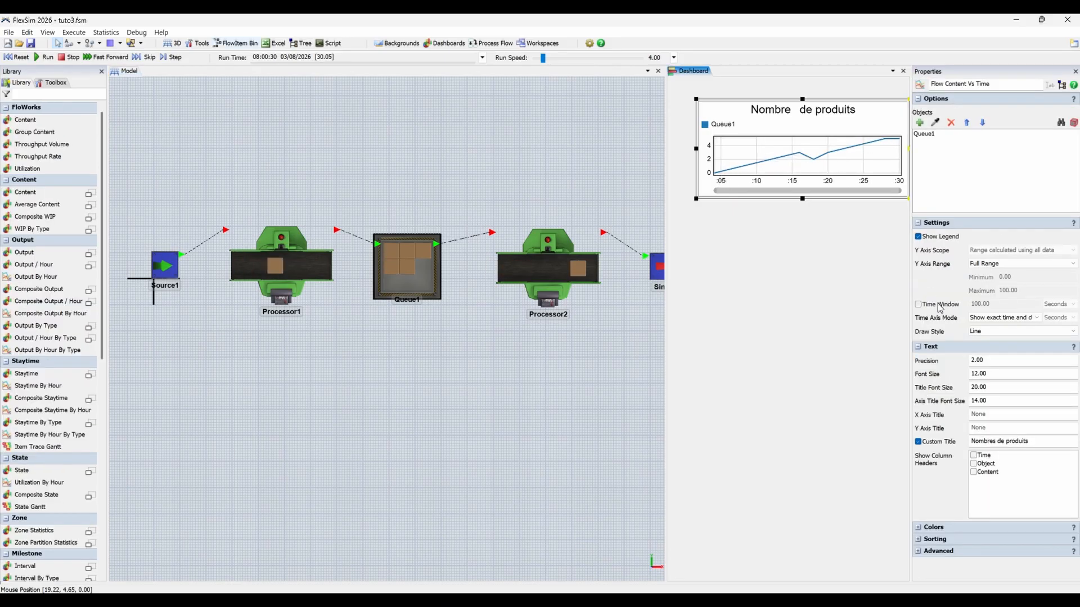
pyautogui.click(985, 332)
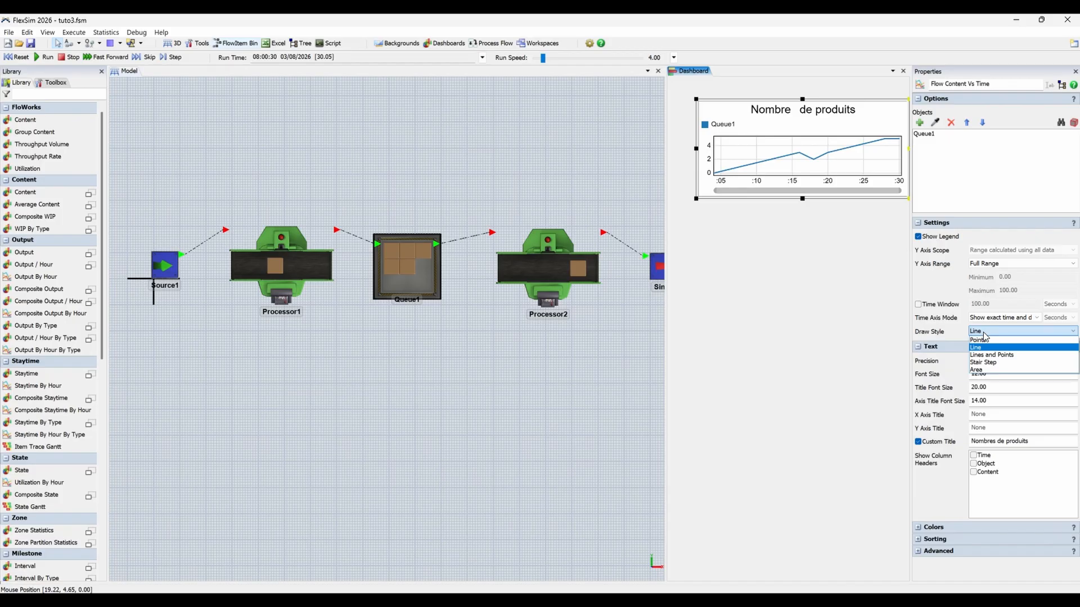
pyautogui.click(983, 362)
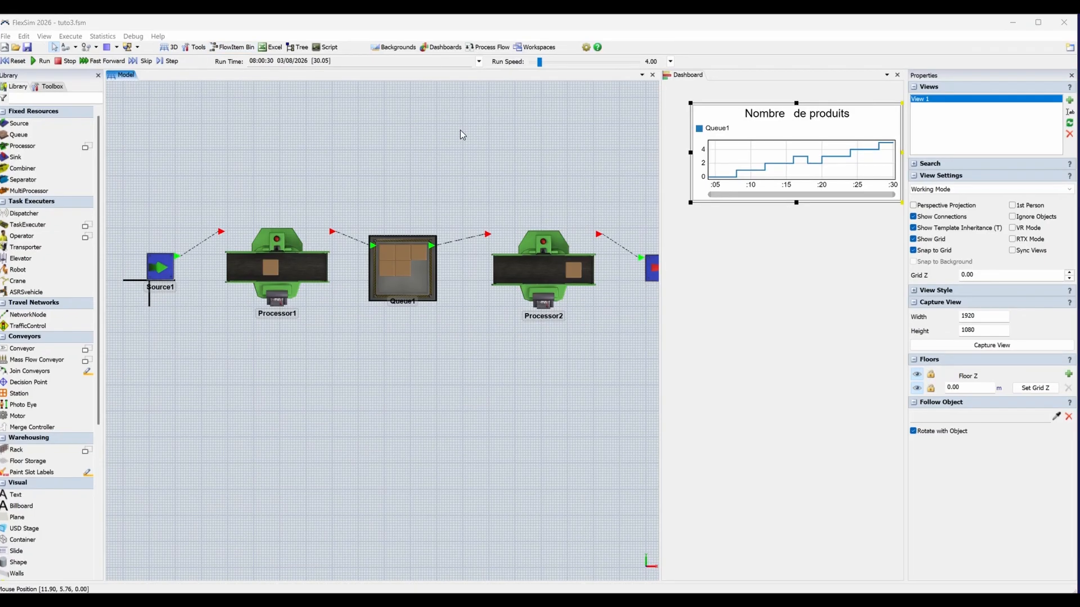
# Add a general process flow to the model and reset the simulation.
pyautogui.click(467, 50)
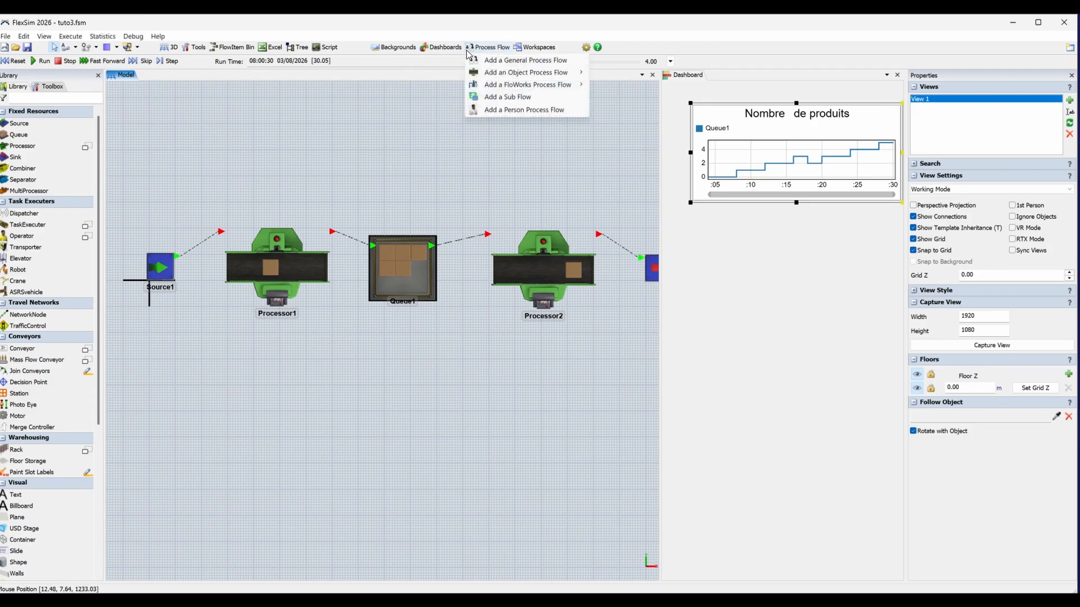
pyautogui.click(526, 60)
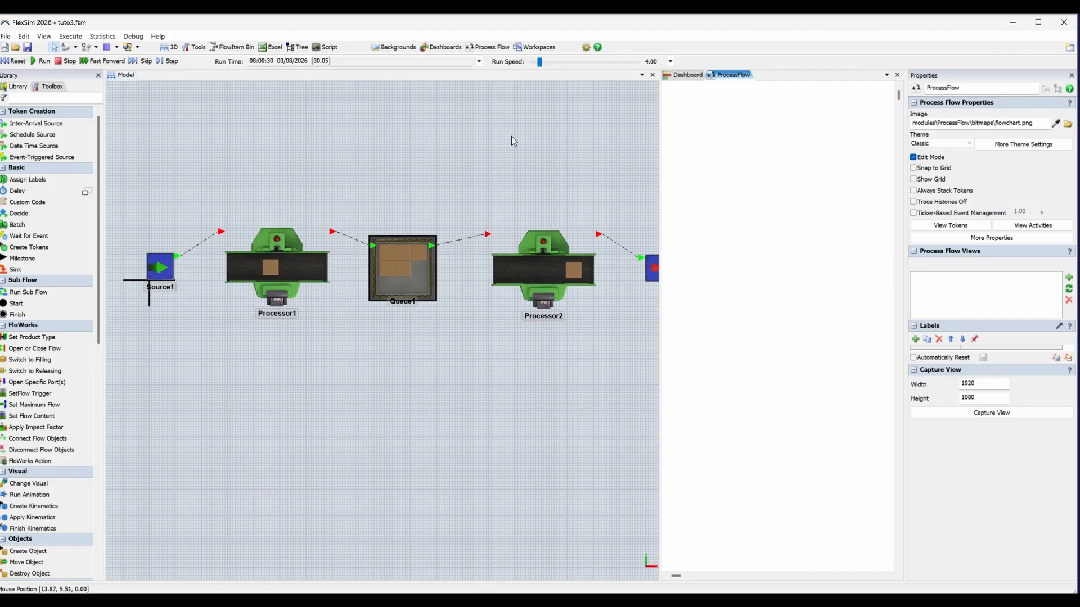
pyautogui.moveTo(494, 173); pyautogui.dragTo(482, 171)
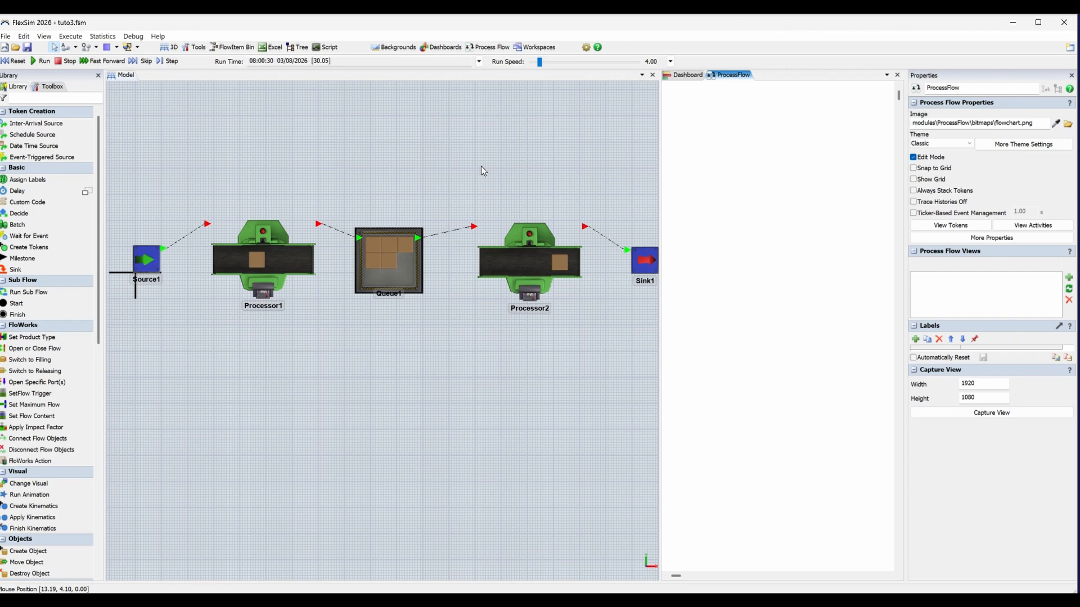
pyautogui.hotkey('ctrl', 'Left')
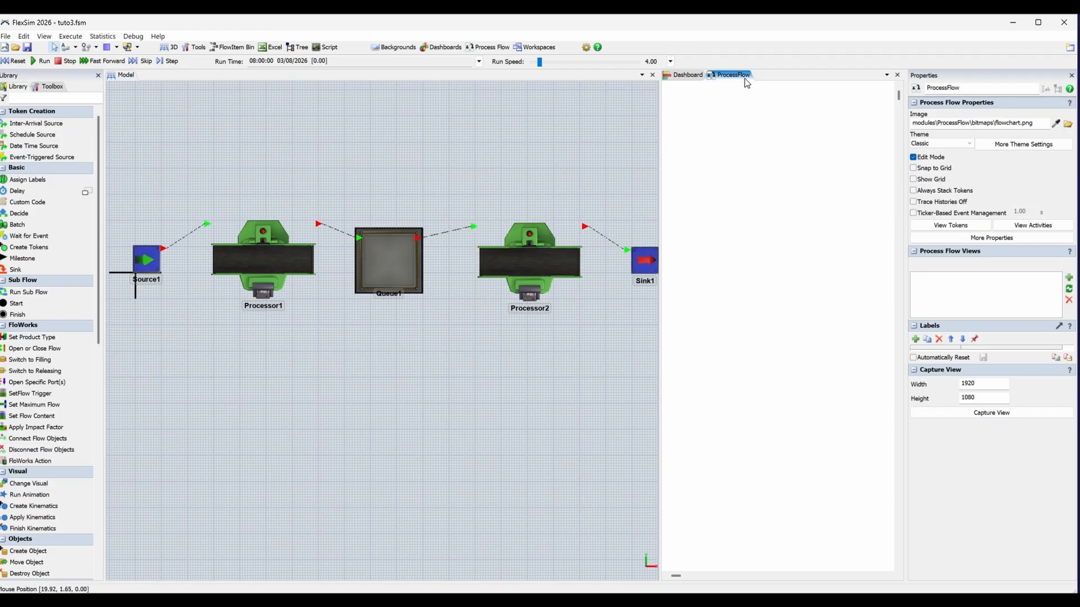
pyautogui.click(688, 78)
pyautogui.click(726, 77)
pyautogui.click(685, 76)
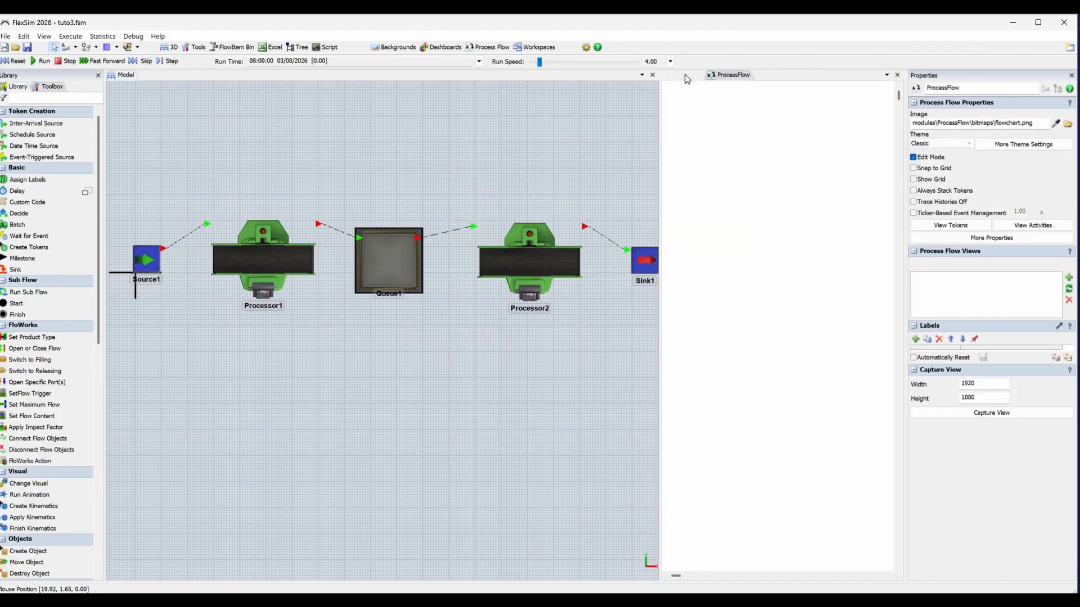
pyautogui.click(733, 77)
pyautogui.click(685, 77)
pyautogui.click(739, 77)
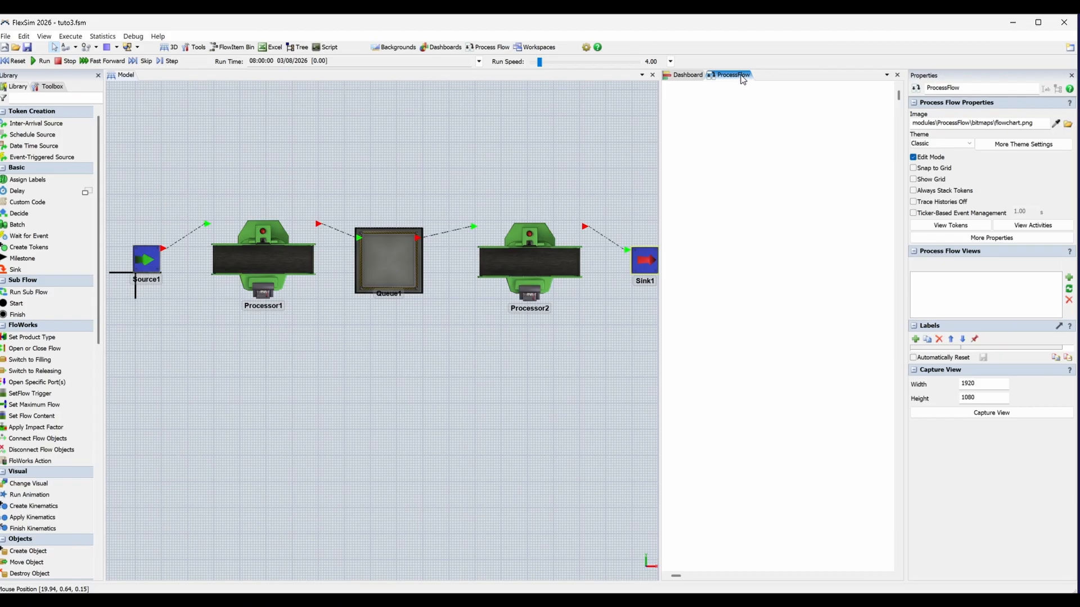
# Dock the ProcessFlow view below the 3D model so that the model, process flow and dashboard are all in view.
pyautogui.moveTo(743, 79); pyautogui.dragTo(383, 341)
pyautogui.moveTo(381, 217); pyautogui.dragTo(373, 415)
pyautogui.click(464, 304)
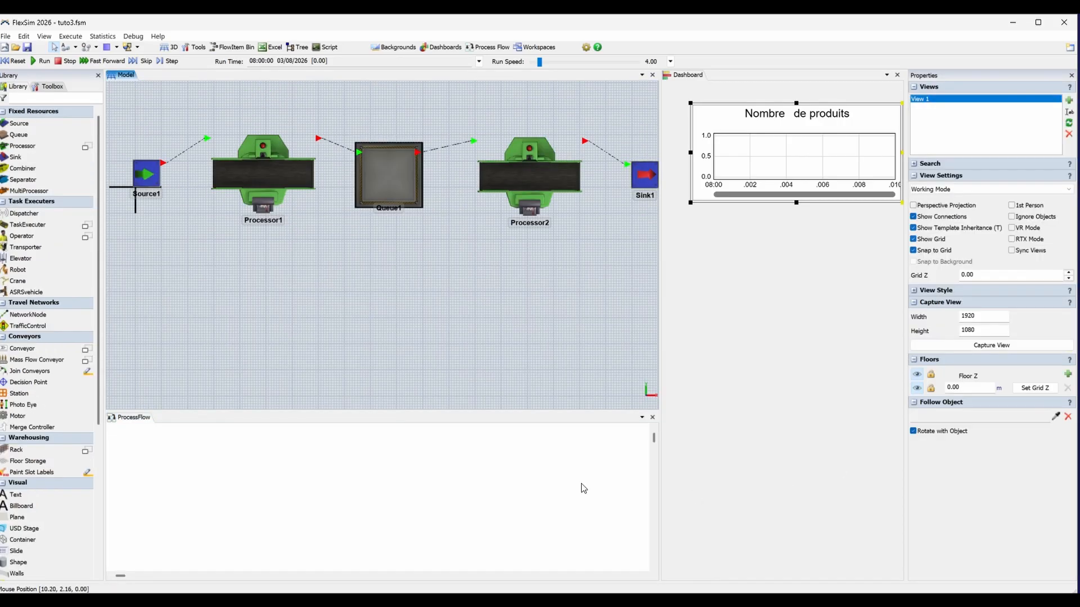
pyautogui.moveTo(448, 265); pyautogui.dragTo(435, 322)
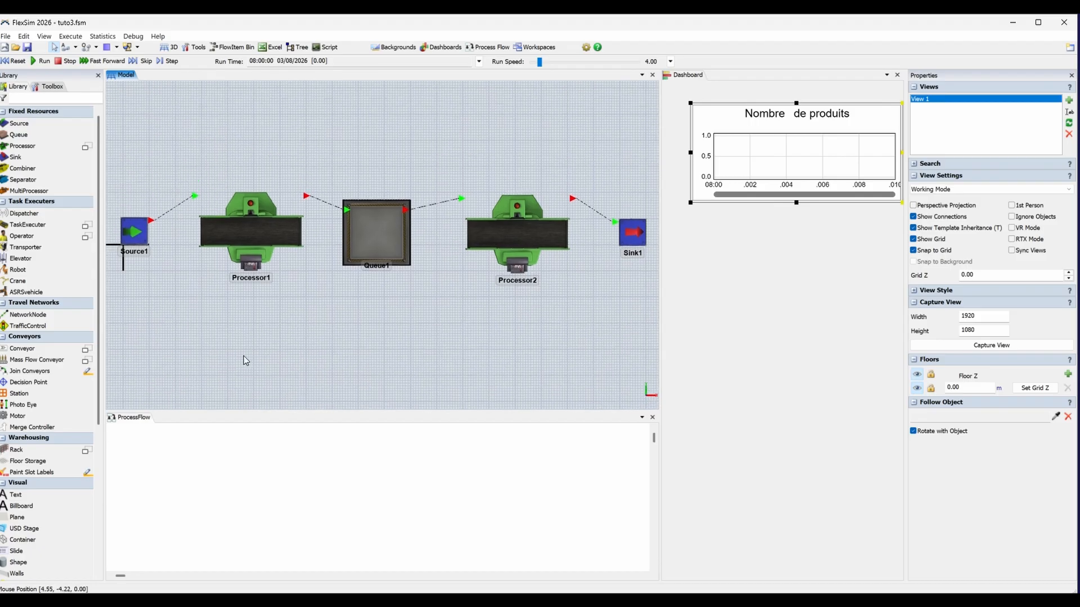
# Compare the library contents offered for the process flow, the 3D model and the dashboard.
pyautogui.click(231, 473)
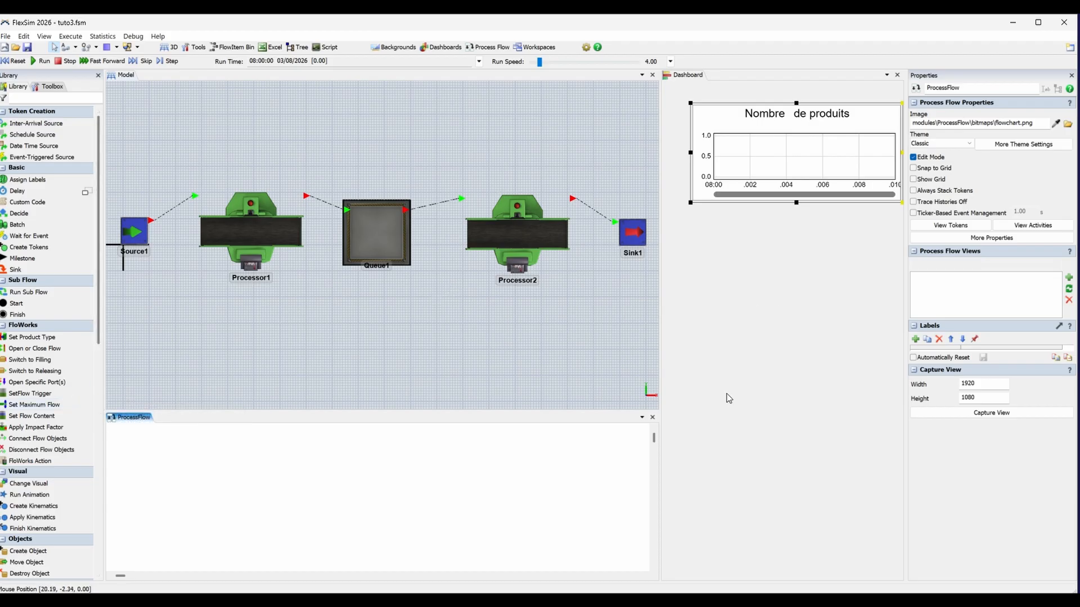
pyautogui.click(329, 317)
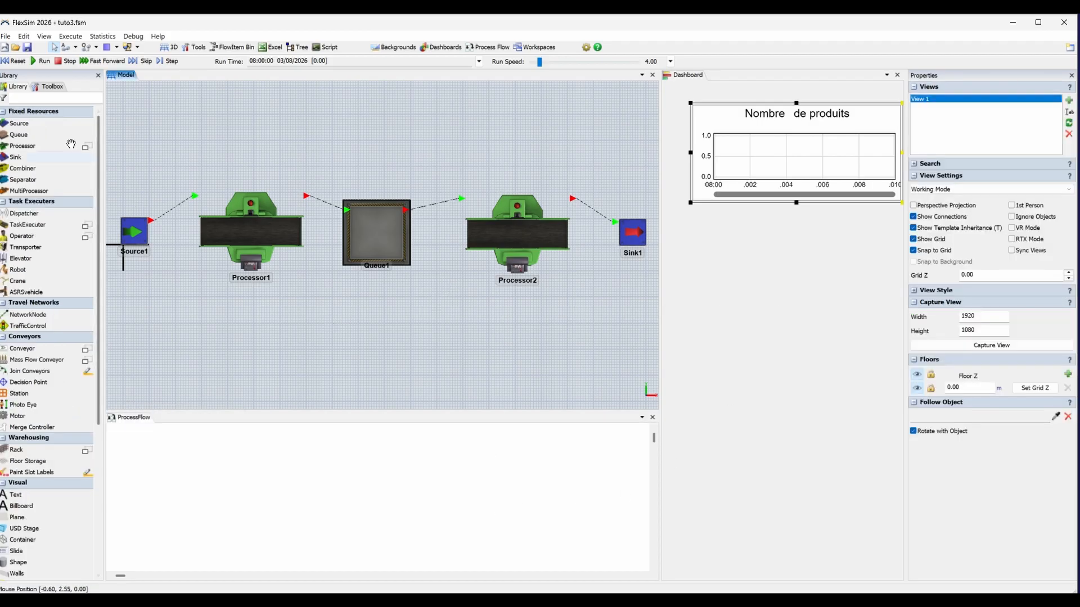
pyautogui.click(739, 292)
pyautogui.scroll(-3, 33, 316)
pyautogui.scroll(3, 32, 316)
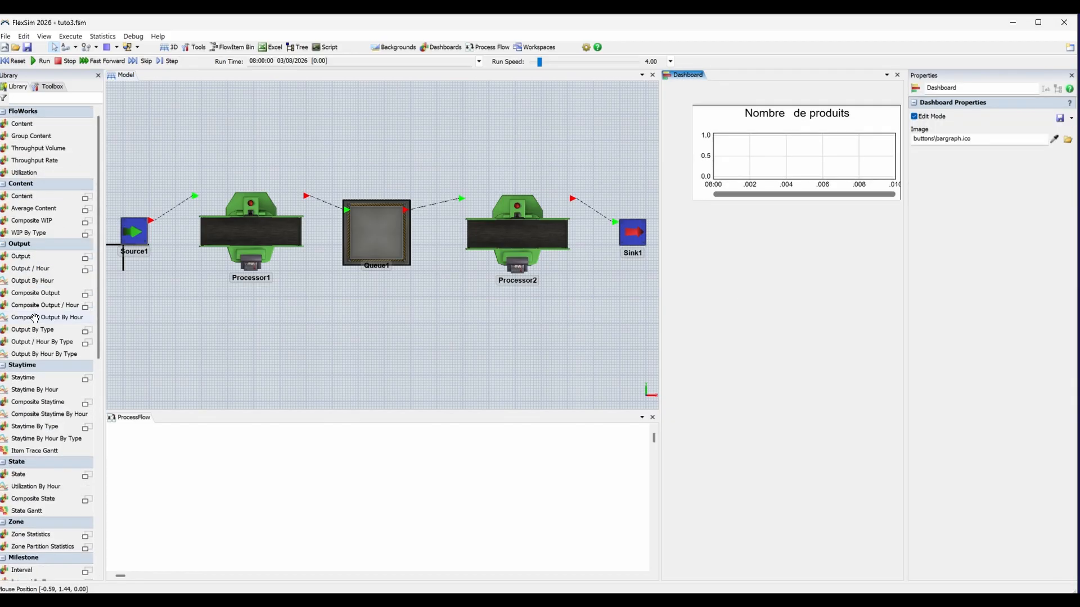
# Add a Schedule Source activity to the process flow.
pyautogui.click(308, 477)
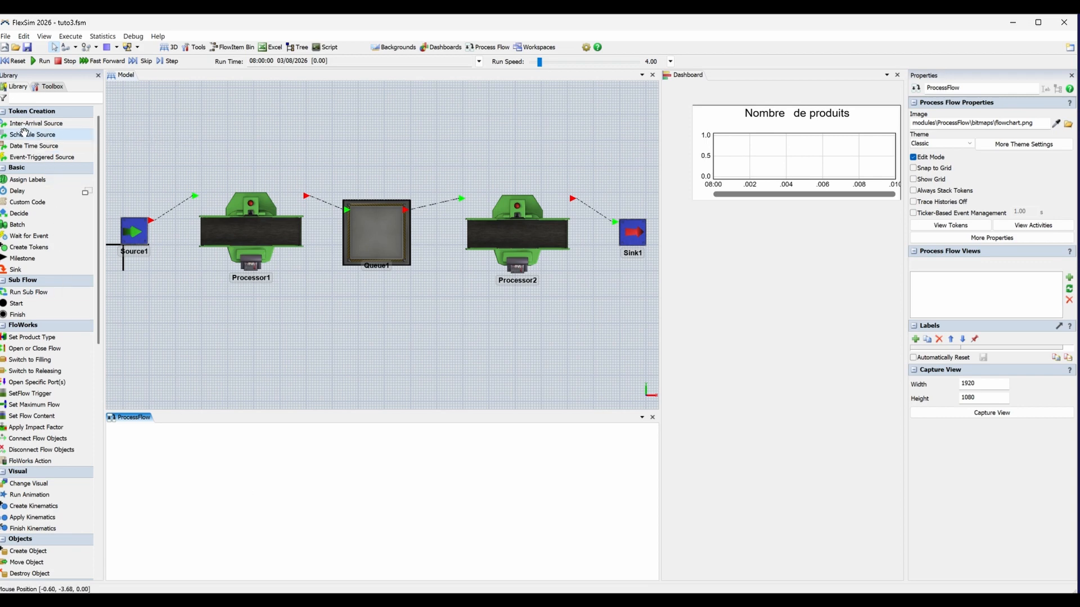
pyautogui.moveTo(24, 132); pyautogui.dragTo(307, 475)
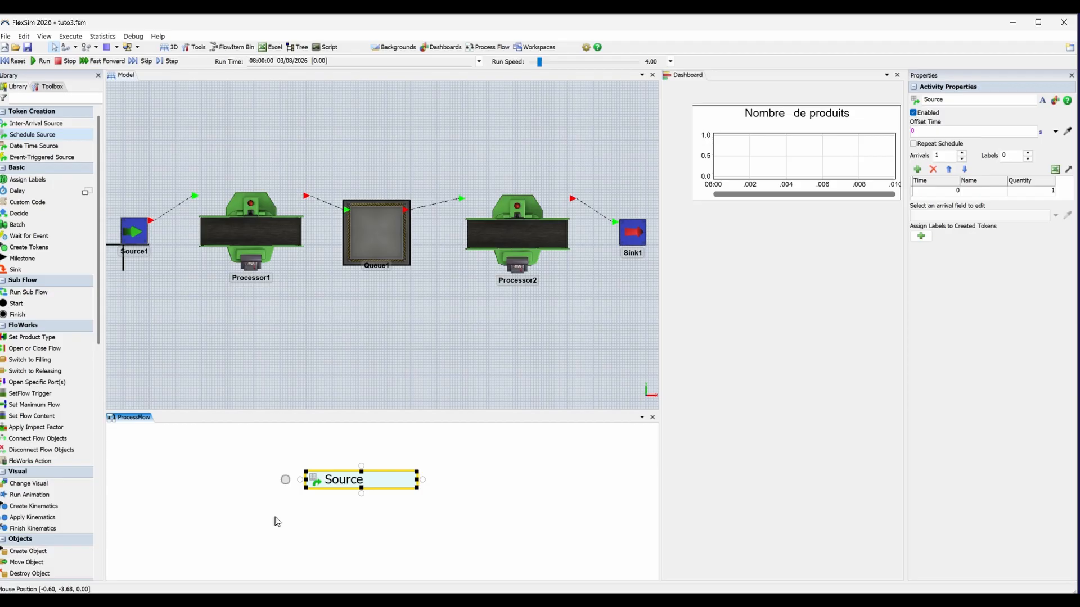
pyautogui.moveTo(275, 517); pyautogui.dragTo(263, 480)
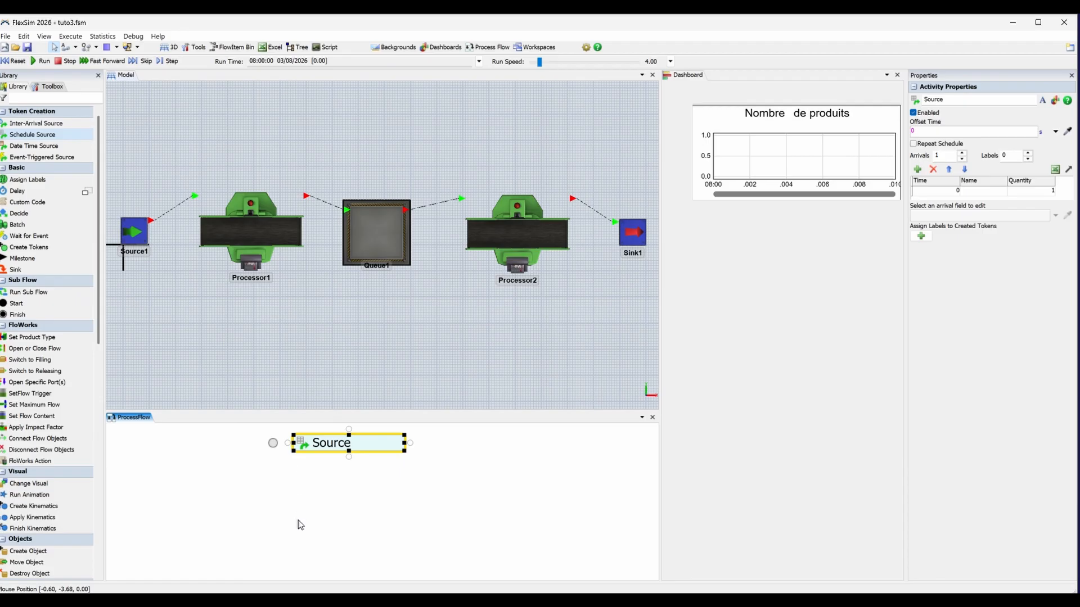
# Rename the Schedule Source activity "démarrer logique à t=0" and check its arrival time and quantity.
pyautogui.click(302, 445)
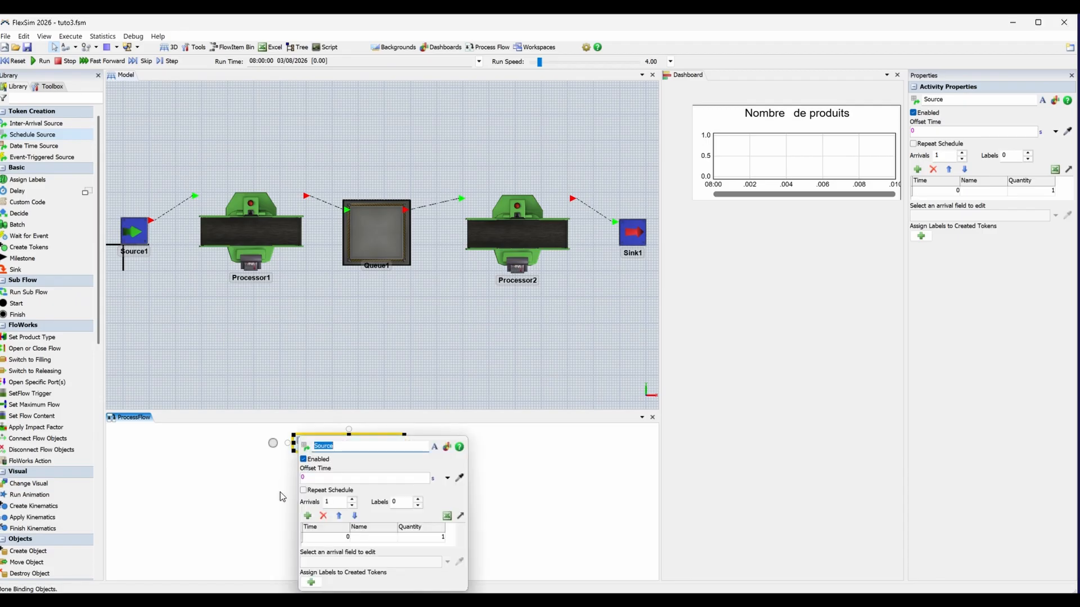
pyautogui.click(330, 445)
pyautogui.moveTo(330, 445); pyautogui.dragTo(313, 445)
pyautogui.press('BackSpace')
pyautogui.write('démarrer logique à t=0')
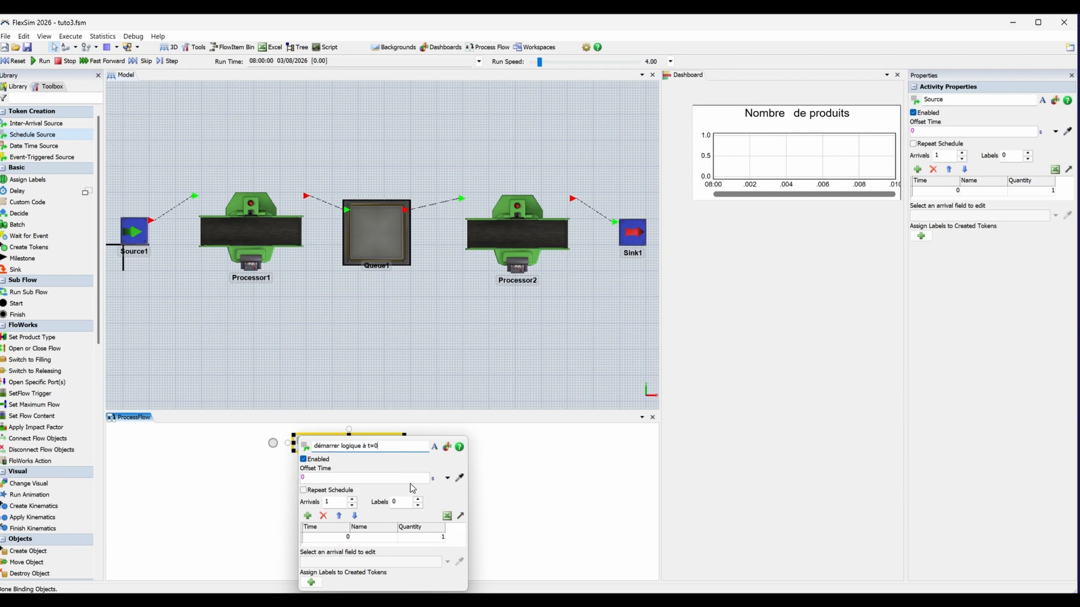
pyautogui.click(335, 537)
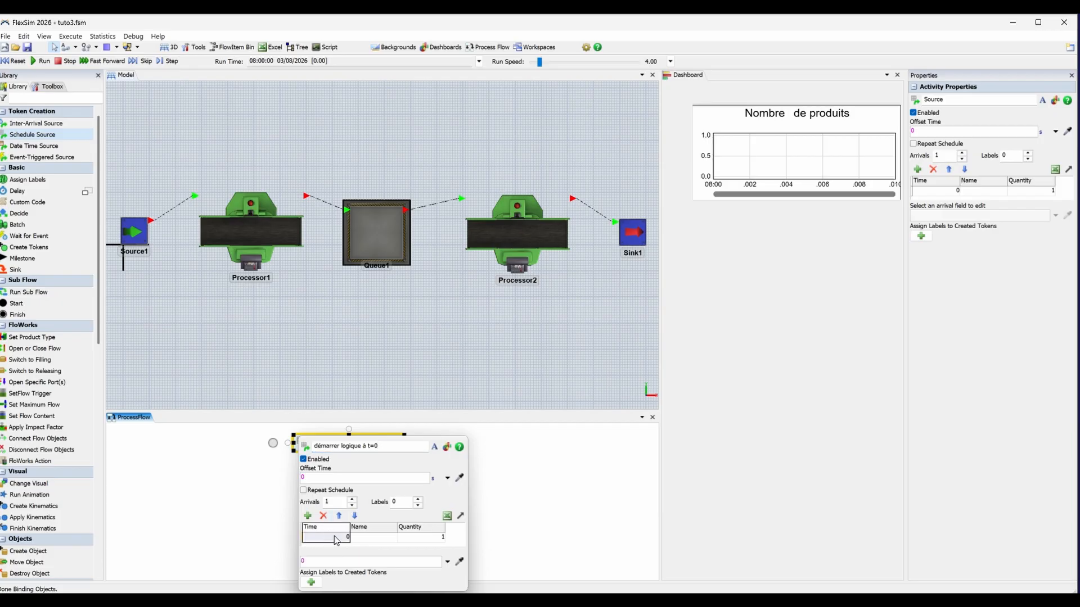
pyautogui.click(424, 539)
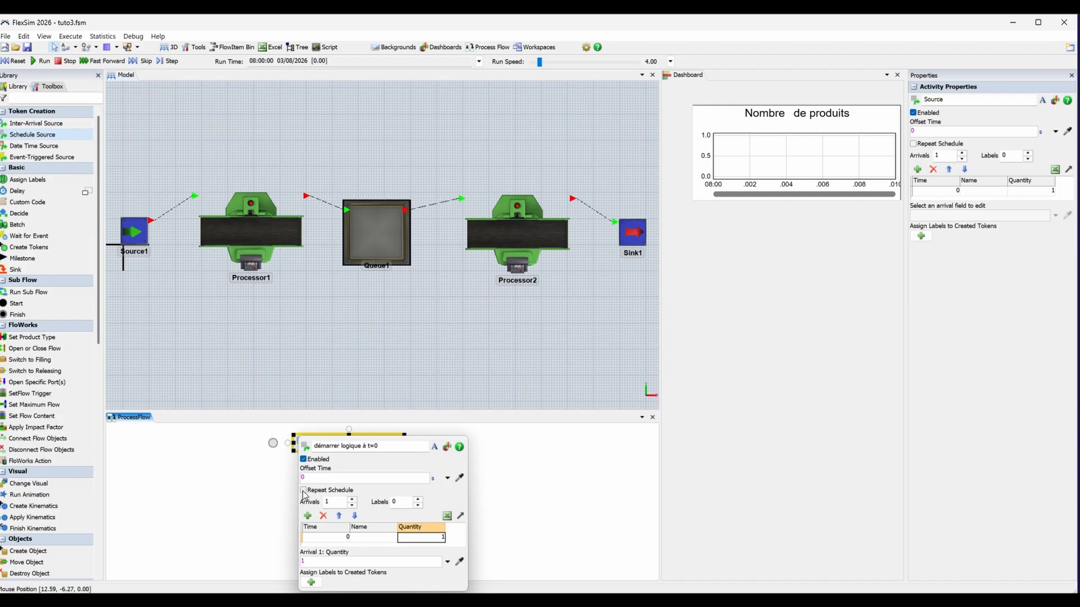
pyautogui.click(572, 474)
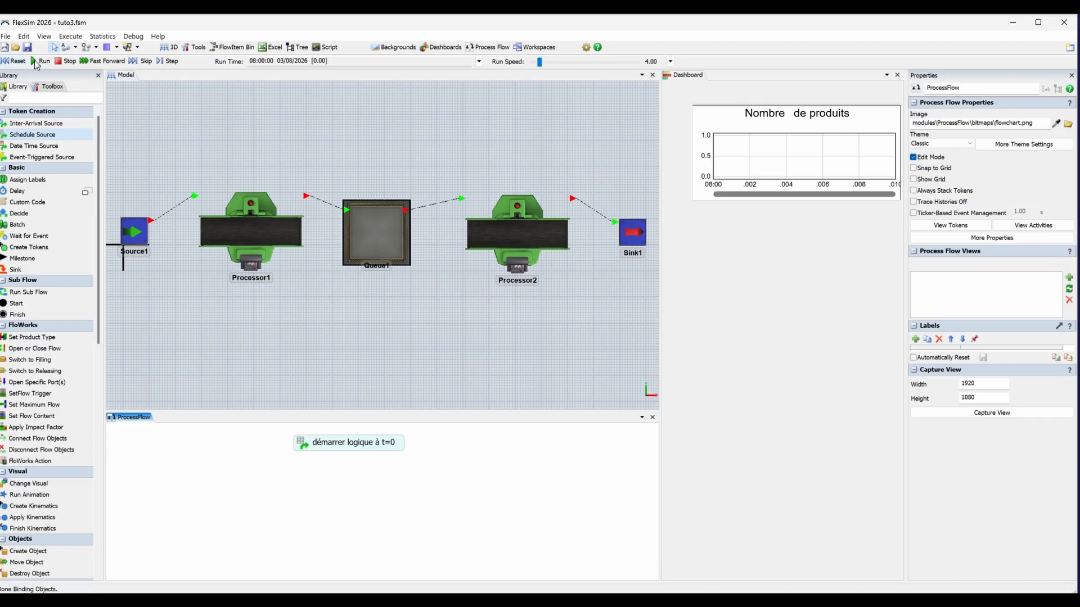
# Run the simulation to check the token creation in the process flow, and reset the model.
pyautogui.click(42, 61)
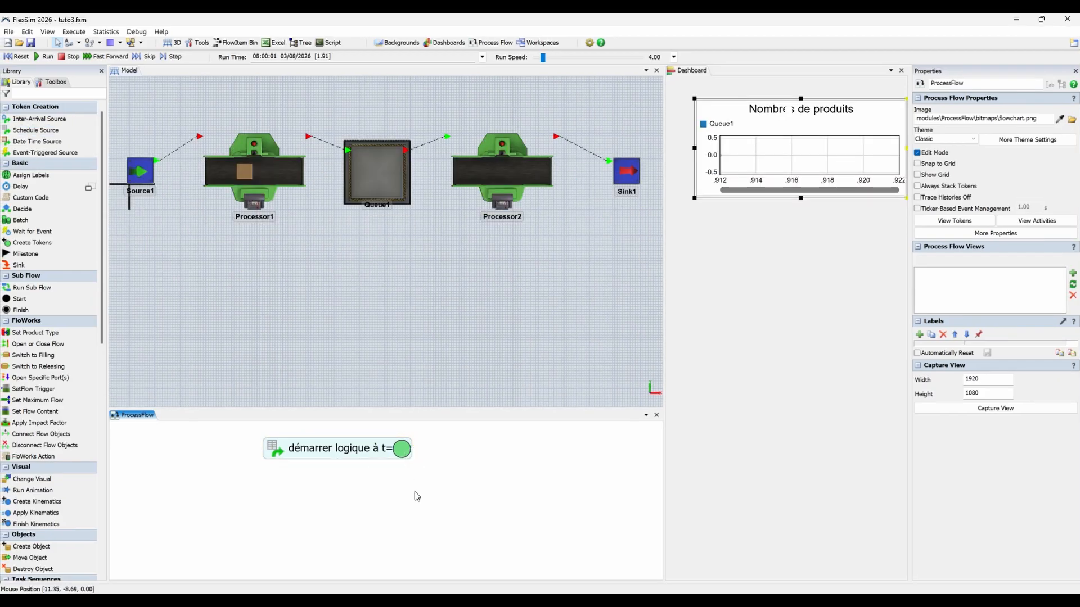
pyautogui.click(17, 57)
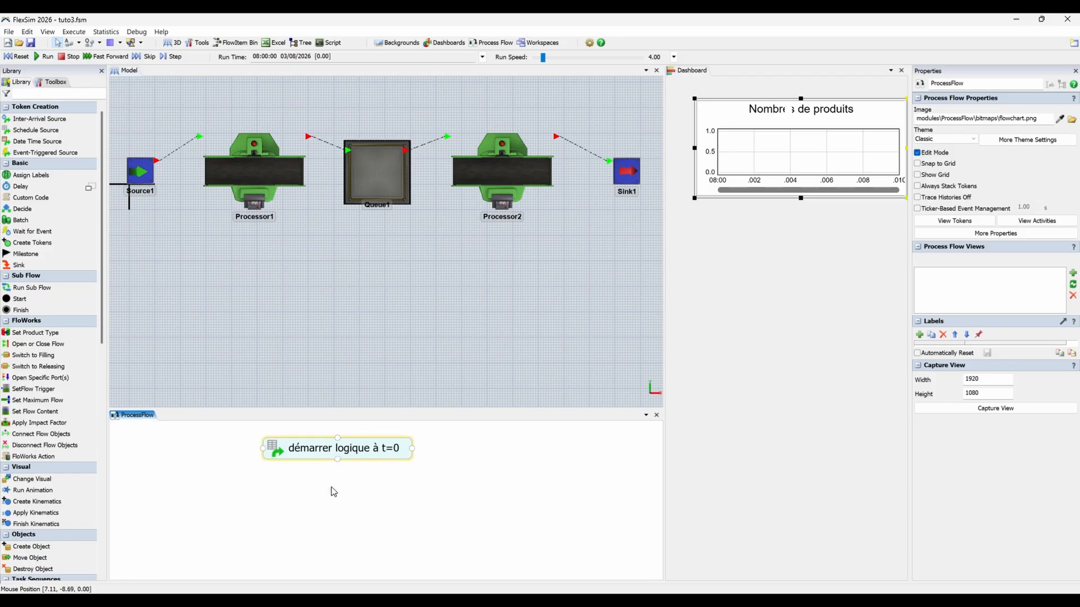
# Add a Wait for Event activity directly below the "démarrer logique à t=0" source.
pyautogui.click(39, 231)
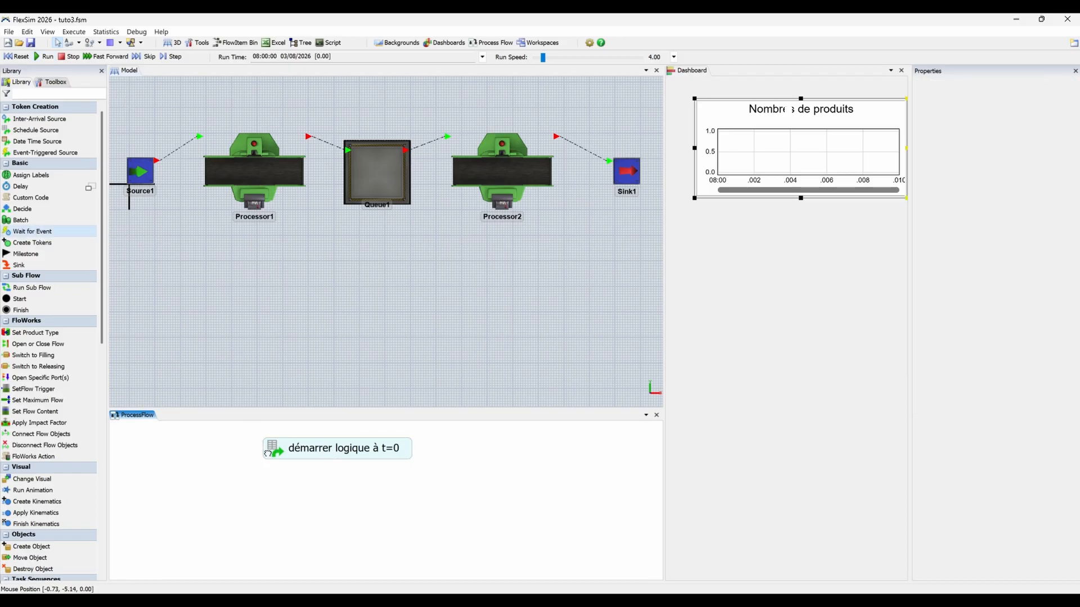
pyautogui.click(384, 504)
pyautogui.moveTo(384, 504); pyautogui.dragTo(362, 500)
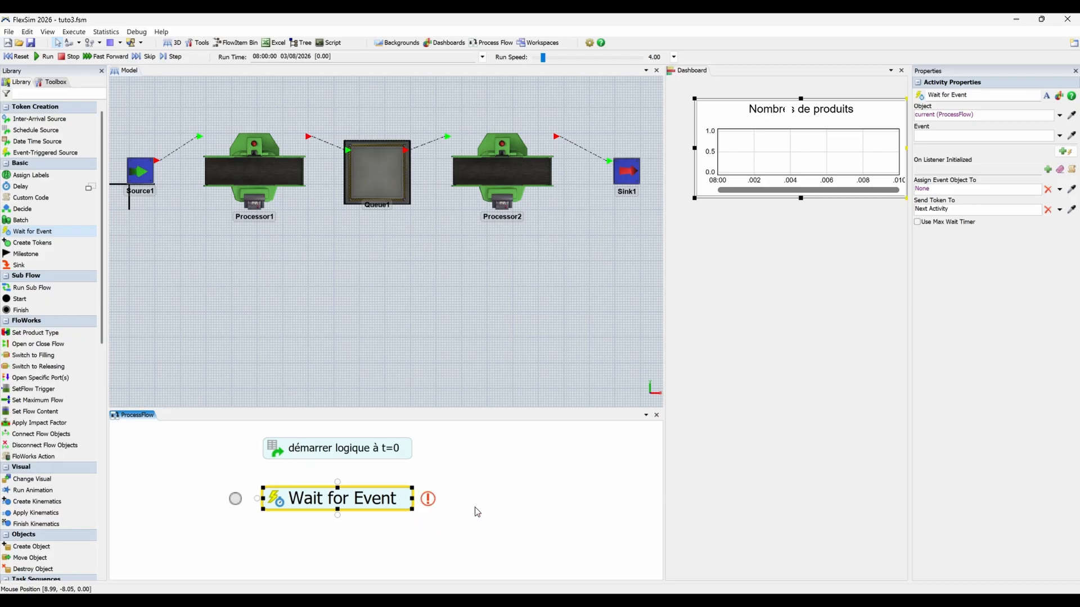
# Make the Wait for Event activity listen to Queue1's On Content Change event.
pyautogui.moveTo(431, 504)
pyautogui.click(374, 168)
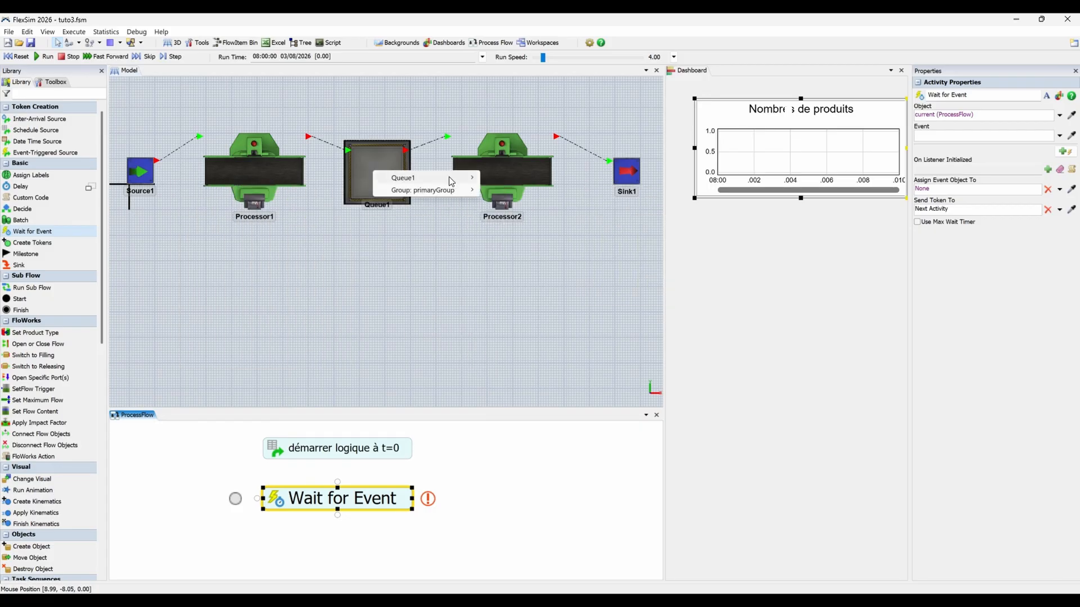
pyautogui.moveTo(456, 178)
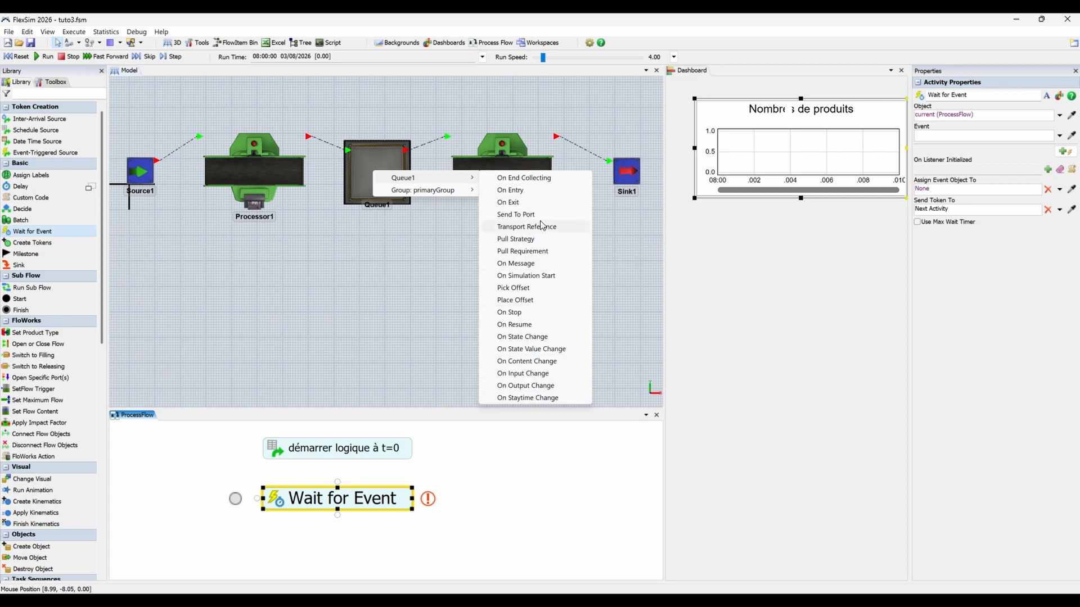
pyautogui.click(554, 362)
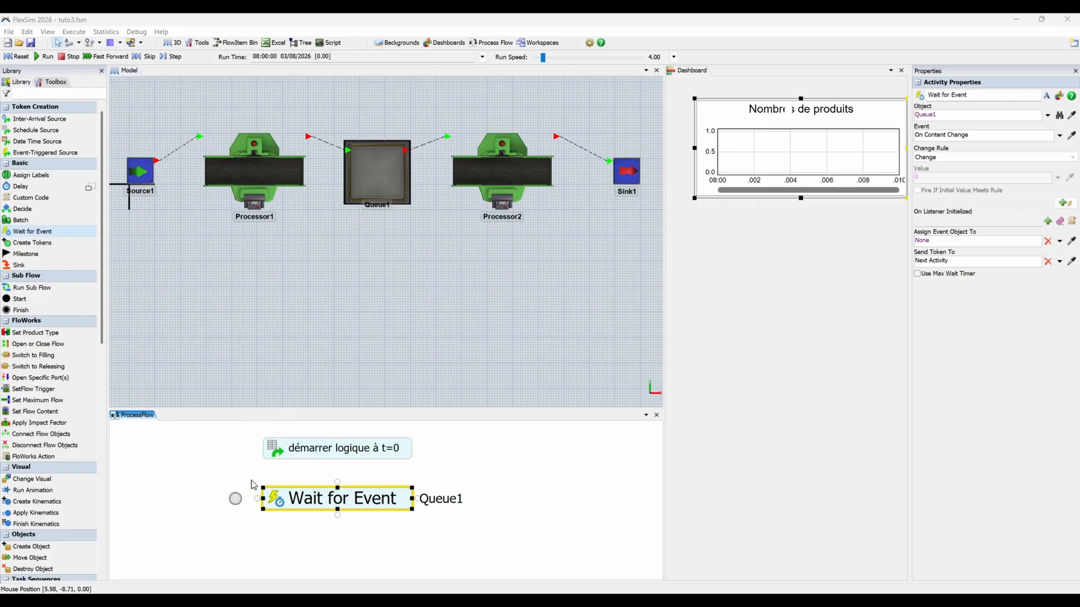
# Set the Wait for Event activity's change rule to Increase To Exact Value with a value of 5.
pyautogui.doubleClick(276, 501)
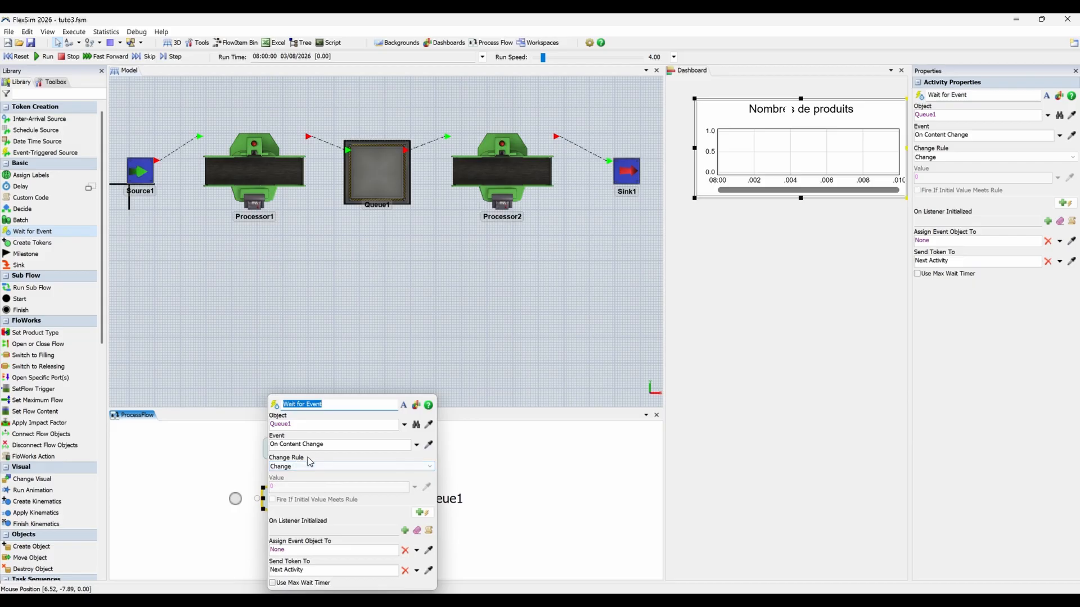
pyautogui.click(363, 466)
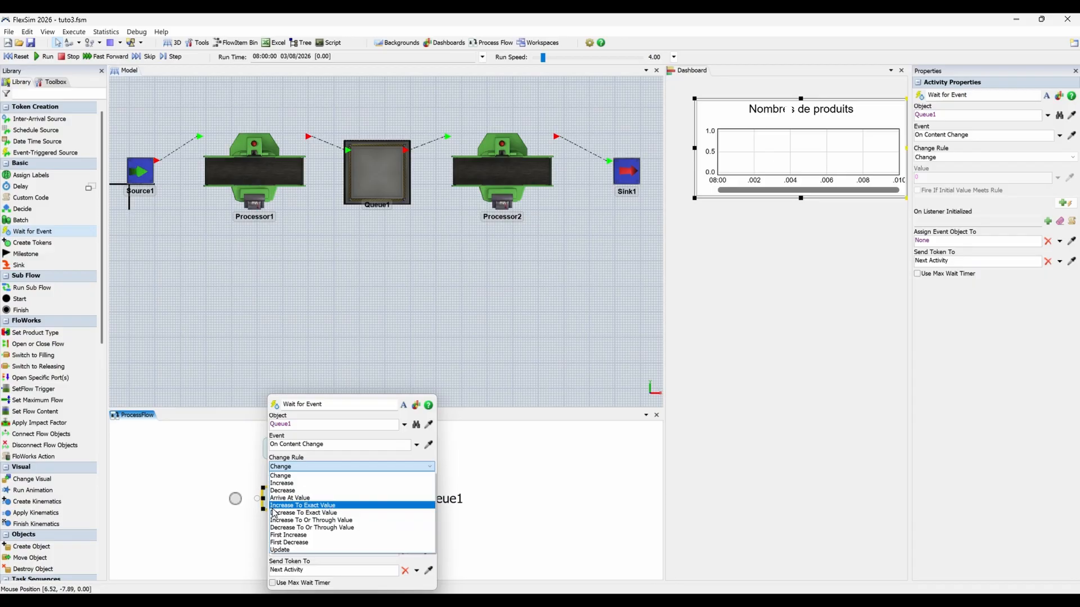
pyautogui.click(336, 506)
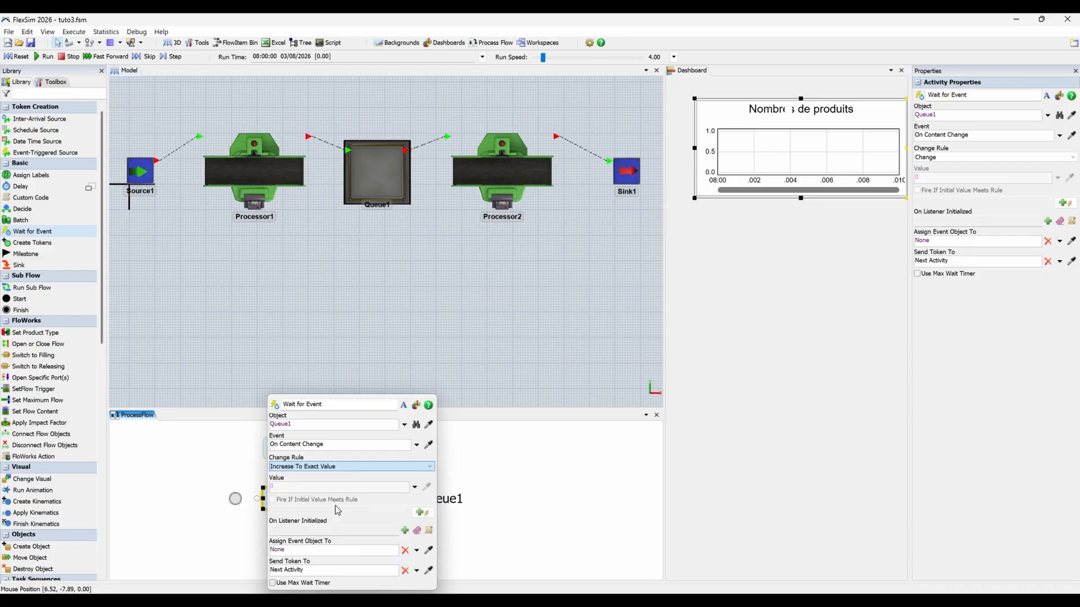
pyautogui.click(283, 487)
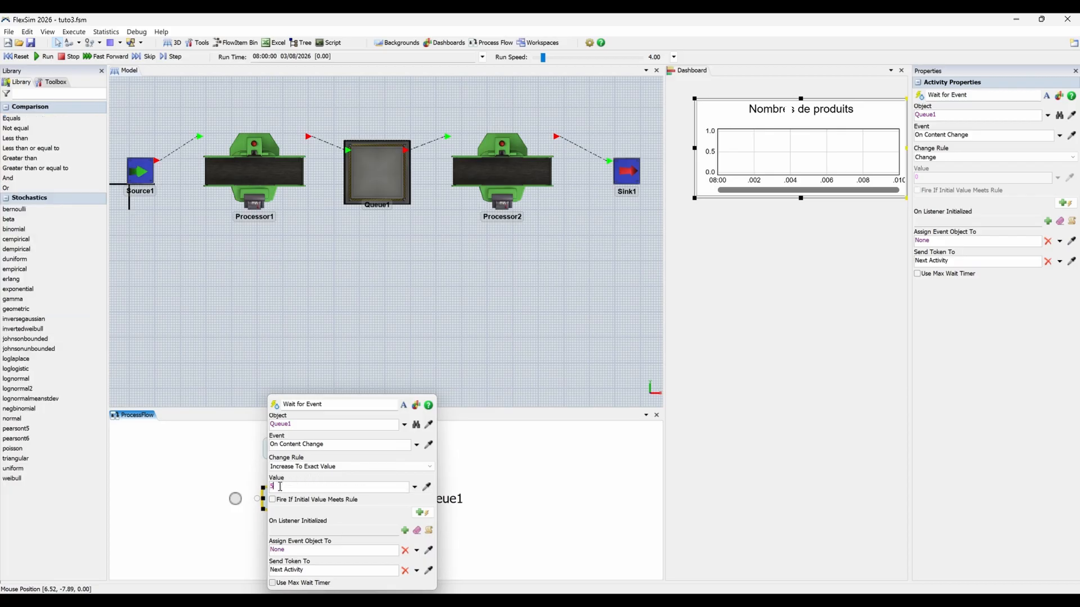
pyautogui.click(360, 475)
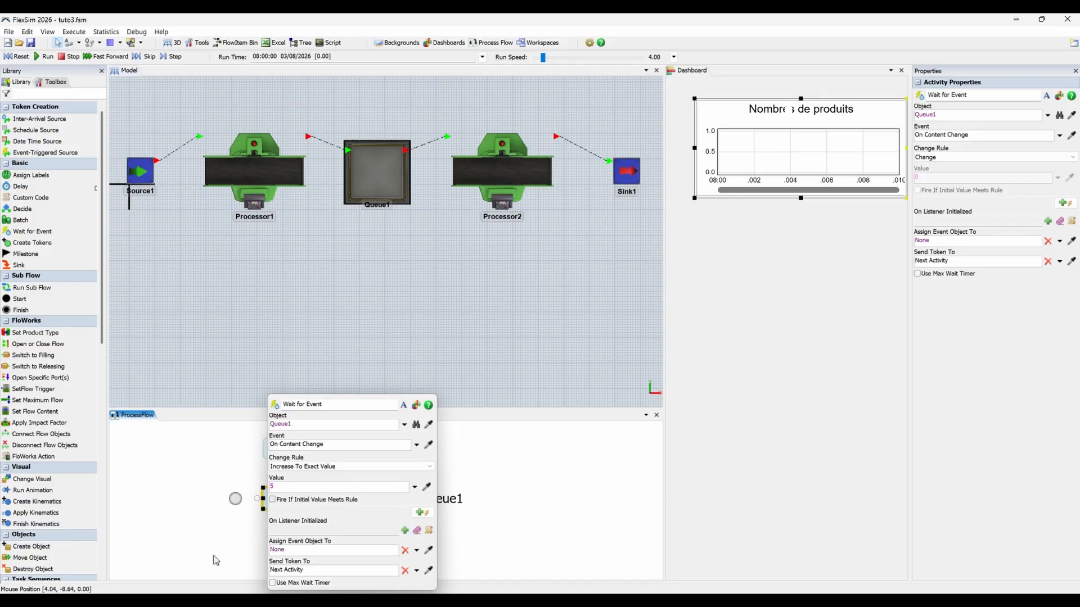
pyautogui.click(514, 498)
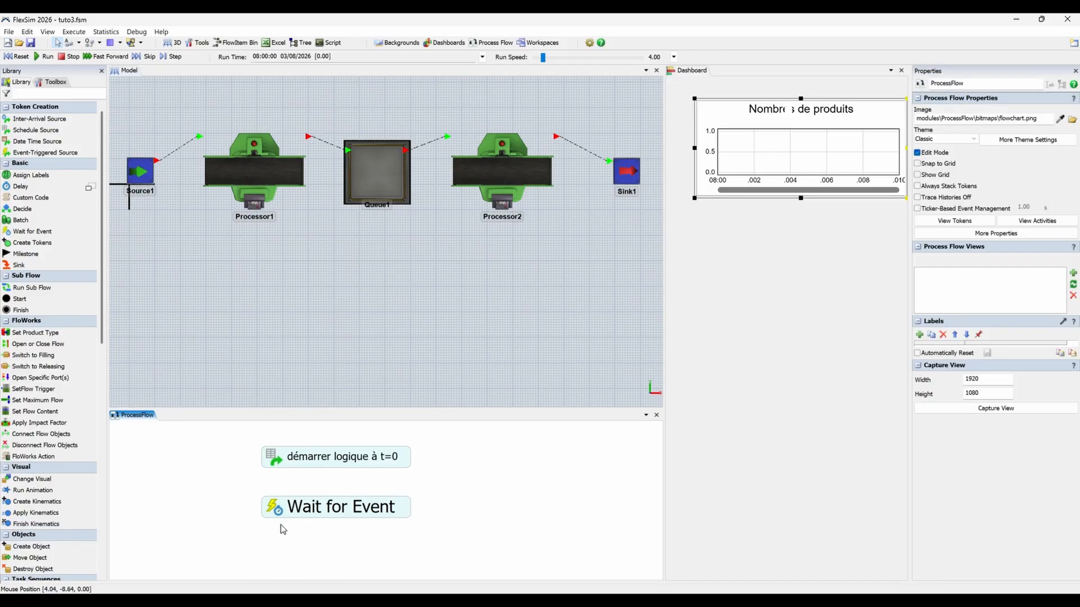
# Rename the Wait for Event activity "attendre 5 produits".
pyautogui.doubleClick(275, 510)
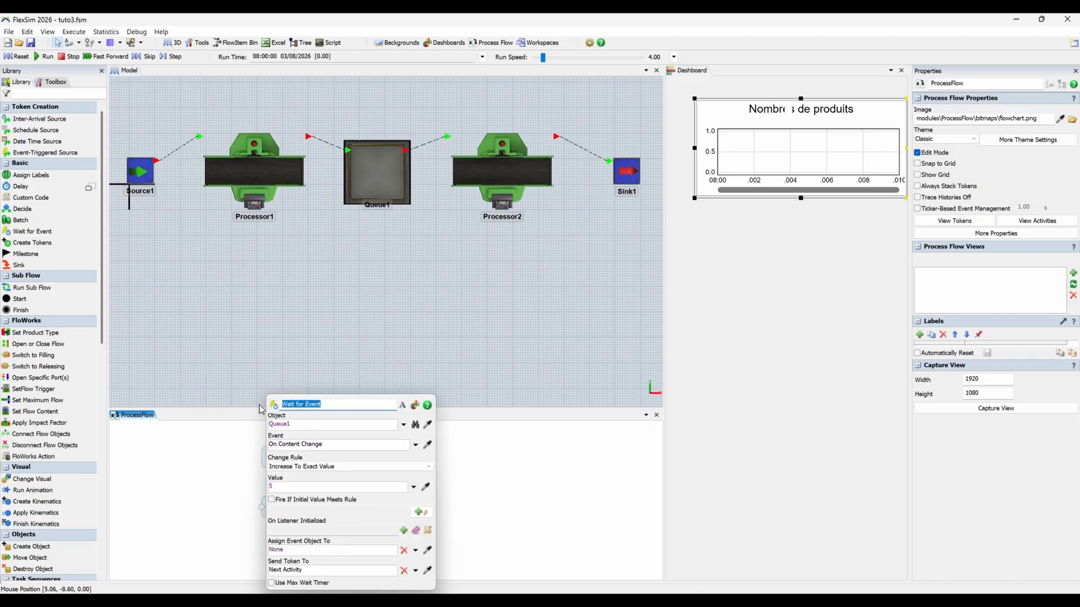
pyautogui.write('attendre 5 produits')
pyautogui.click(536, 487)
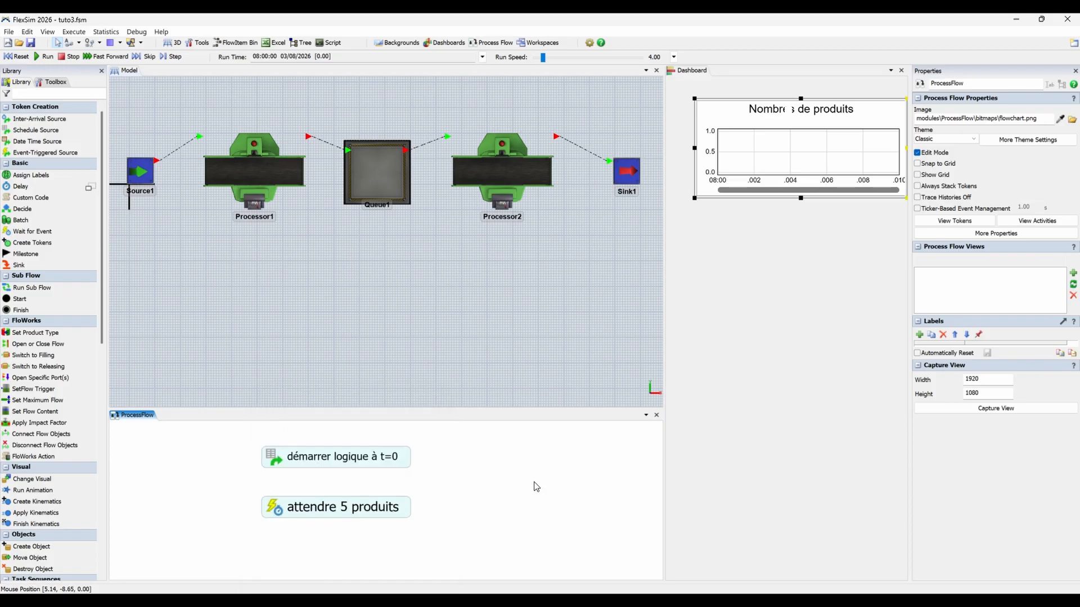
# Run the simulation to check whether the token moves on from the "démarrer logique à t=0" source, and reset the model.
pyautogui.click(338, 507)
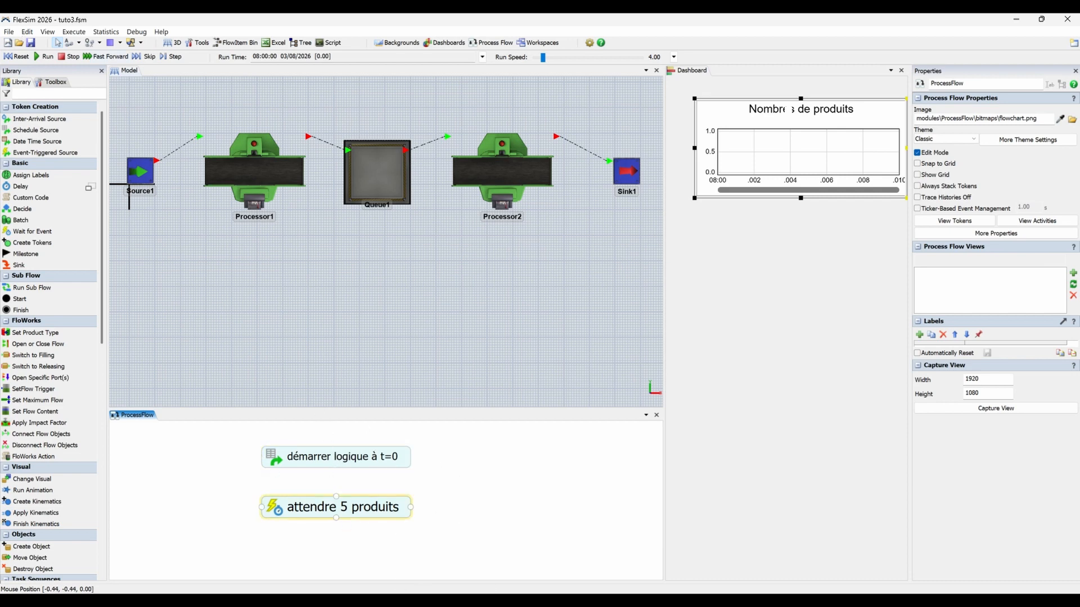
pyautogui.click(16, 57)
pyautogui.click(45, 57)
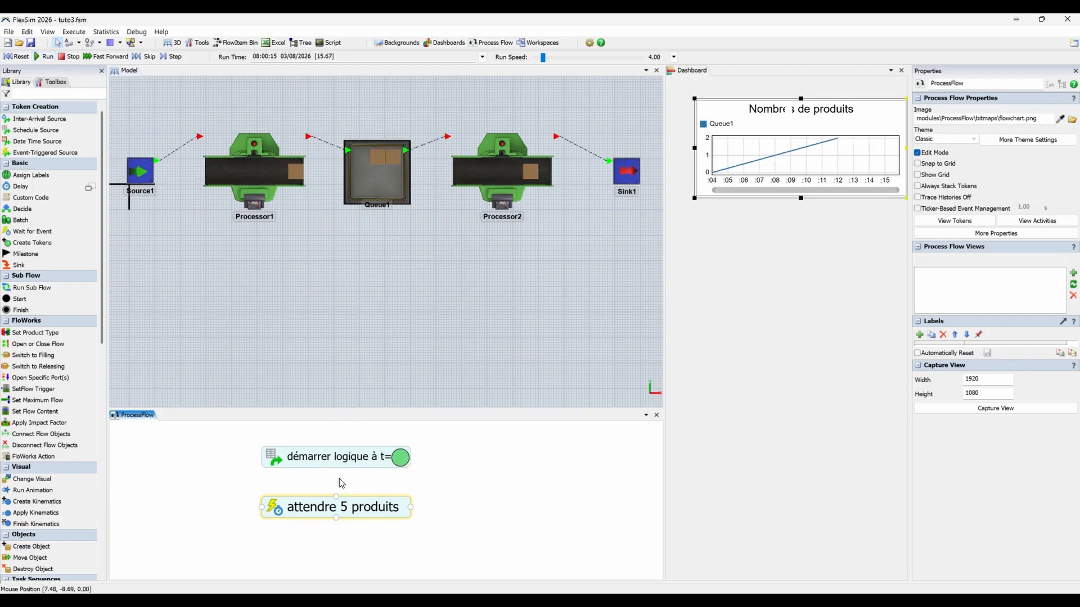
pyautogui.click(17, 57)
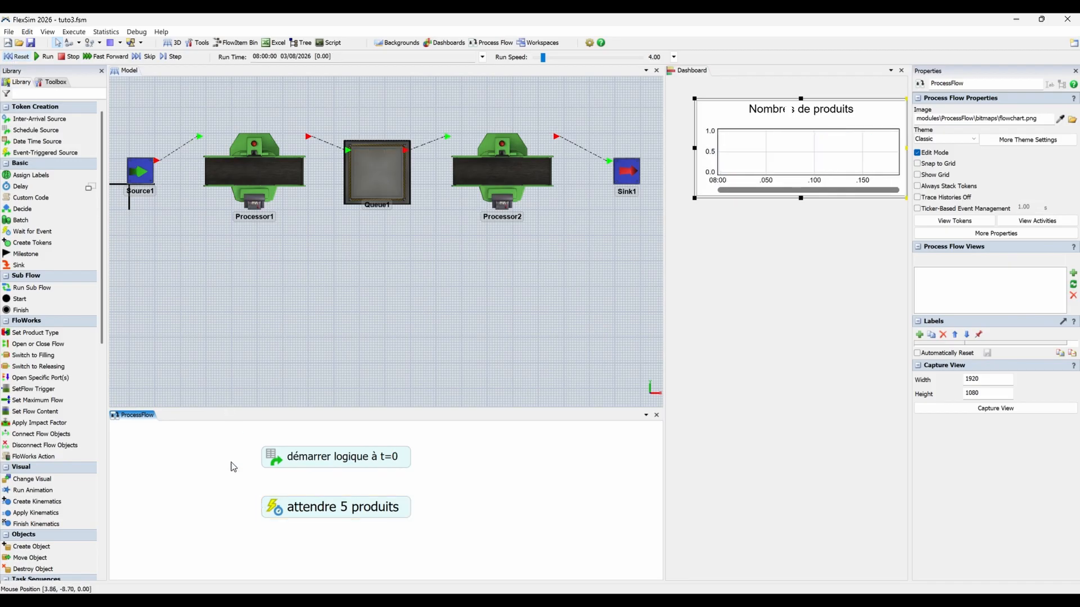
# Connect the "démarrer logique à t=0" source to the "attendre 5 produits" activity.
pyautogui.click(364, 461)
pyautogui.click(363, 460)
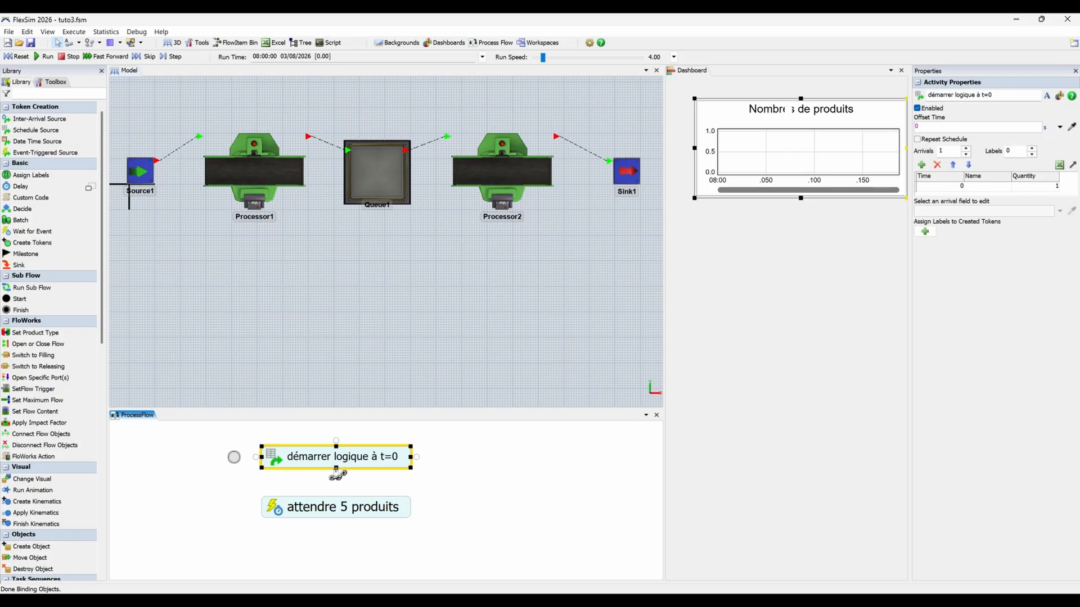
pyautogui.moveTo(336, 474); pyautogui.dragTo(339, 502)
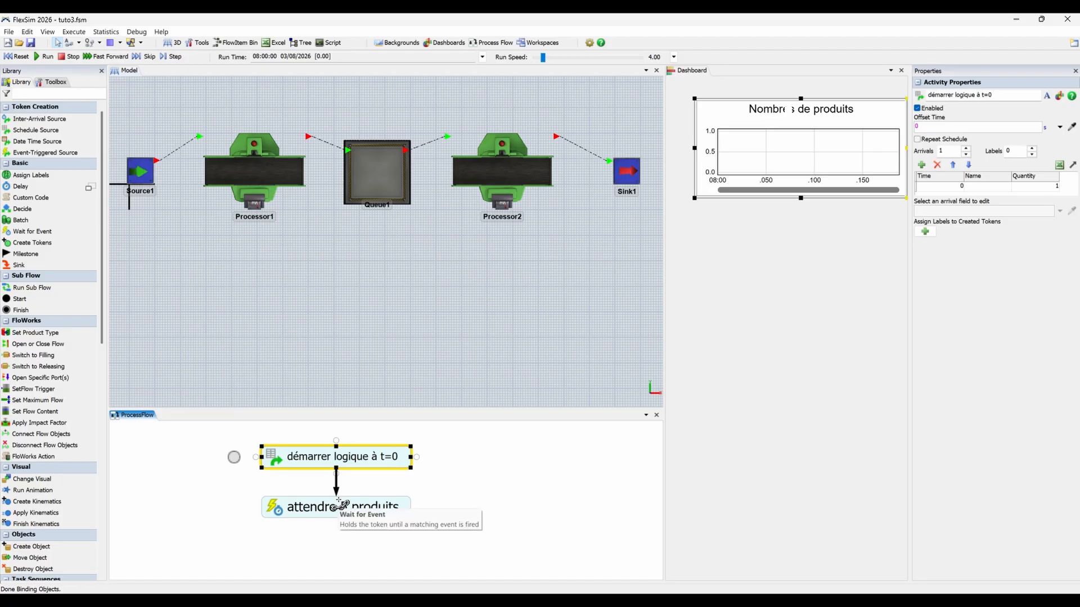
pyautogui.click(210, 440)
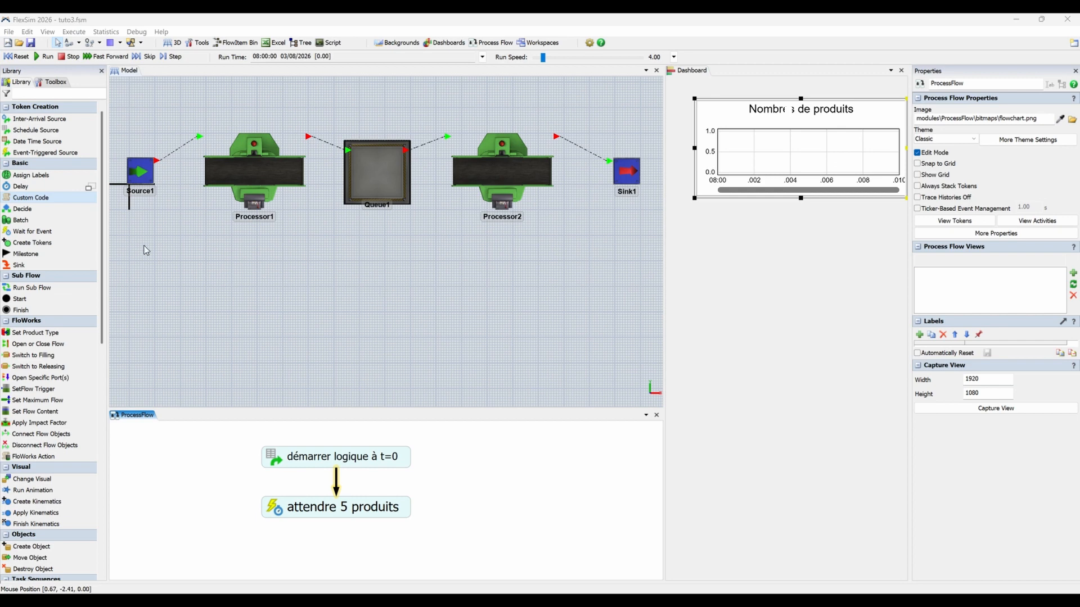
# Add a Custom Code activity and attach it directly beneath "attendre 5 produits" so both form one block.
pyautogui.moveTo(45, 198); pyautogui.dragTo(385, 554)
pyautogui.moveTo(469, 517); pyautogui.dragTo(475, 495)
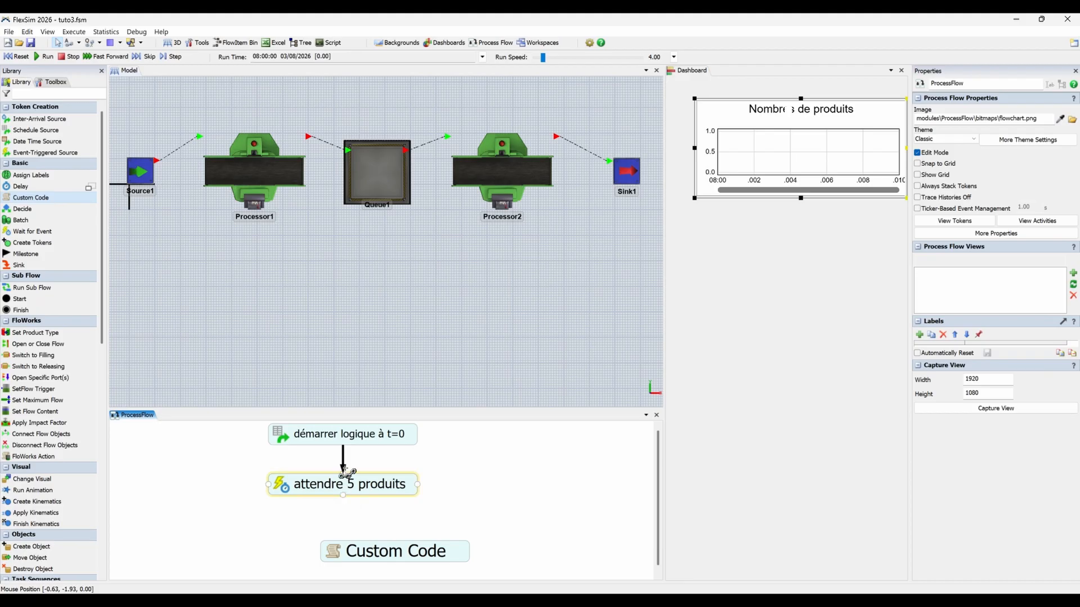
pyautogui.click(449, 555)
pyautogui.moveTo(448, 557); pyautogui.dragTo(382, 509)
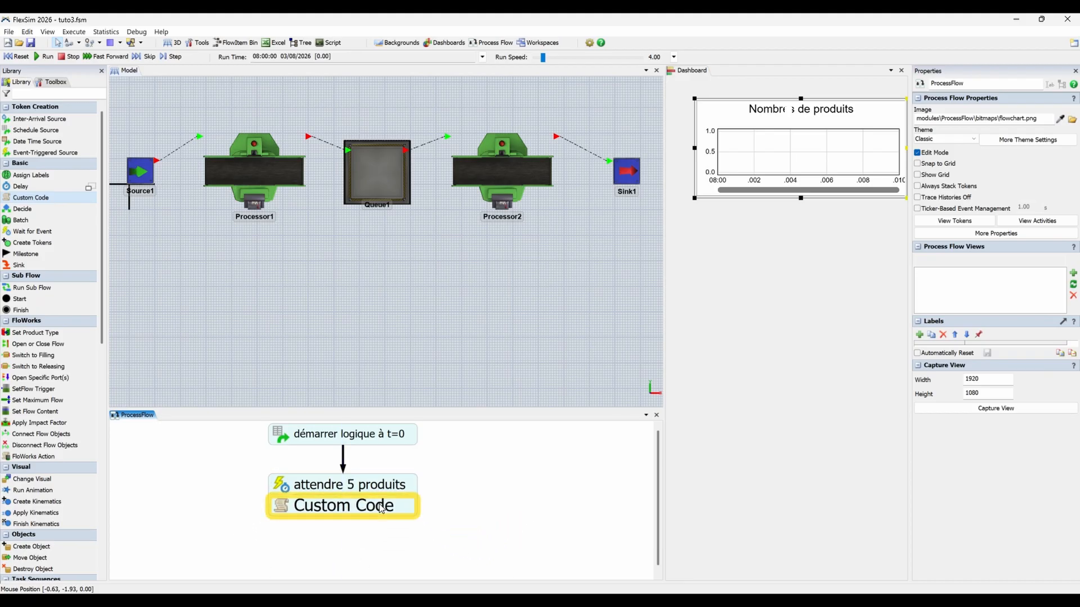
pyautogui.moveTo(454, 516); pyautogui.dragTo(470, 513)
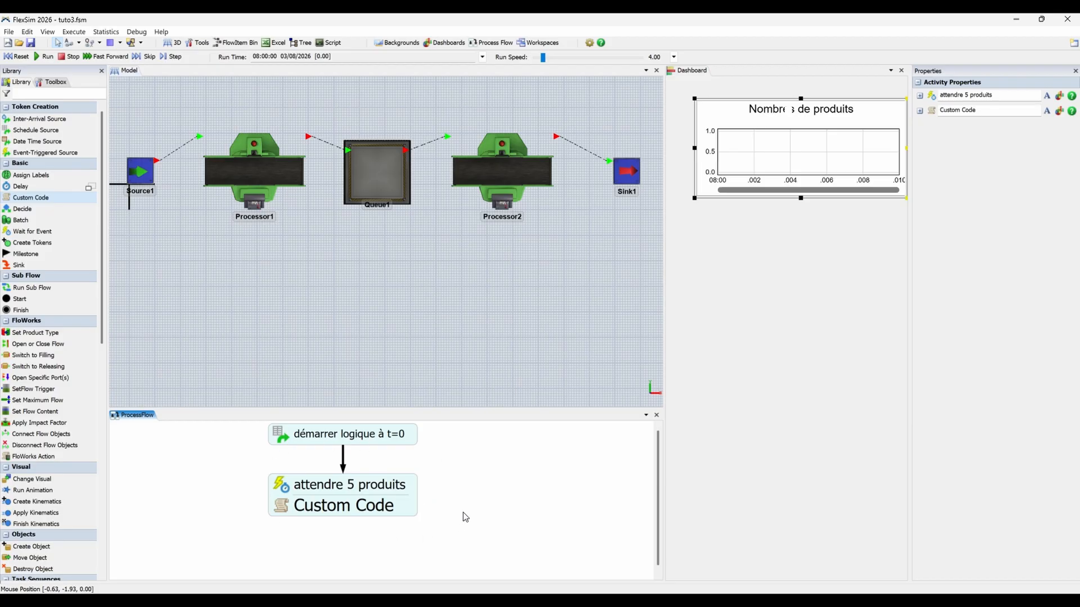
pyautogui.click(246, 511)
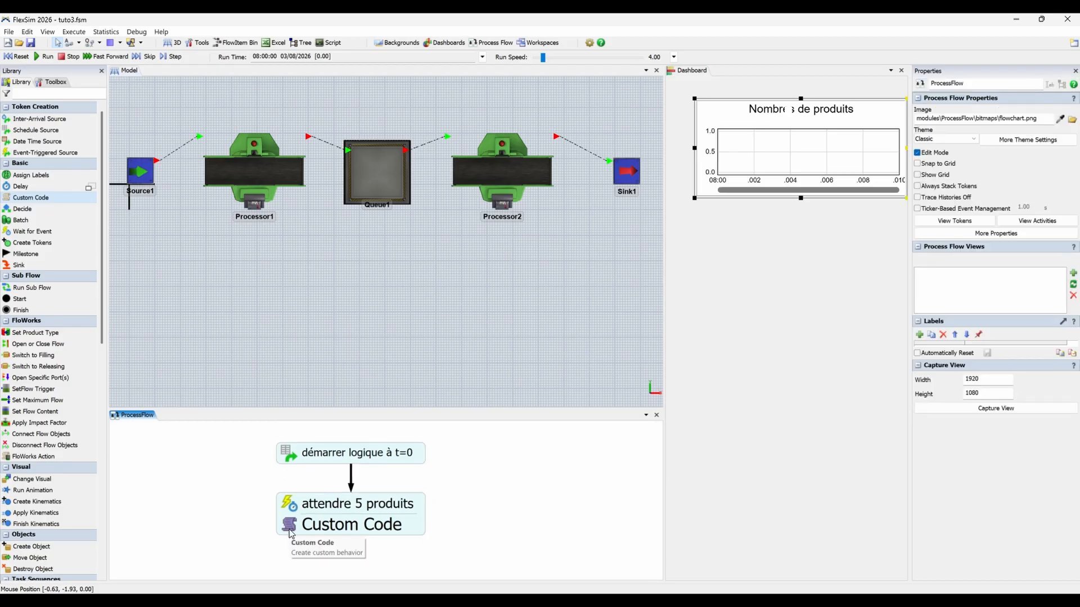
# Rename the Custom Code activity "arreter machine 1".
pyautogui.doubleClick(291, 535)
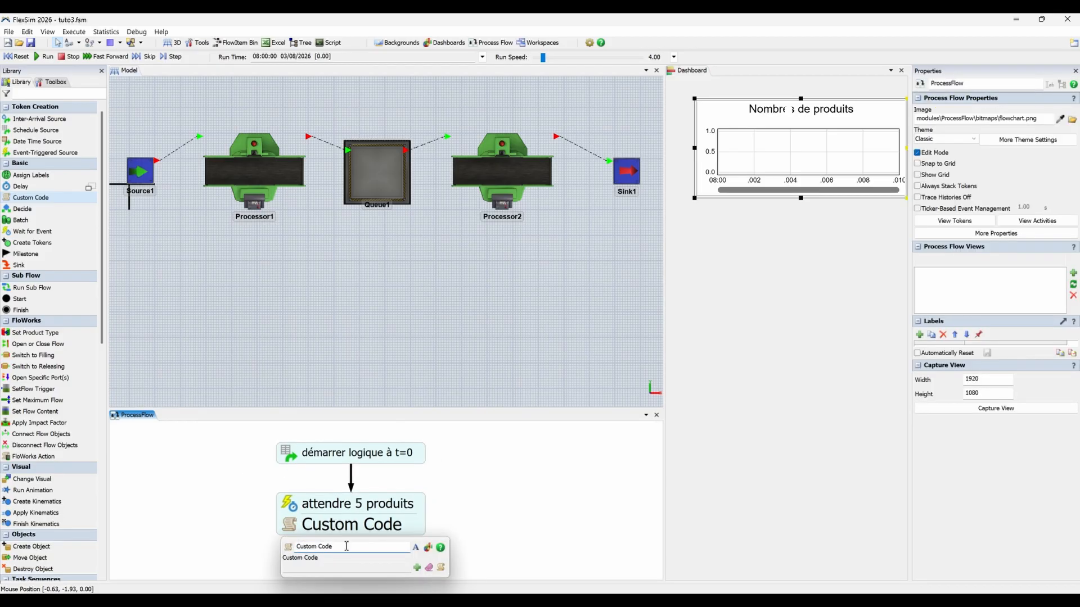
pyautogui.press('BackSpace')
pyautogui.write('arreter machine 1')
pyautogui.press('Return')
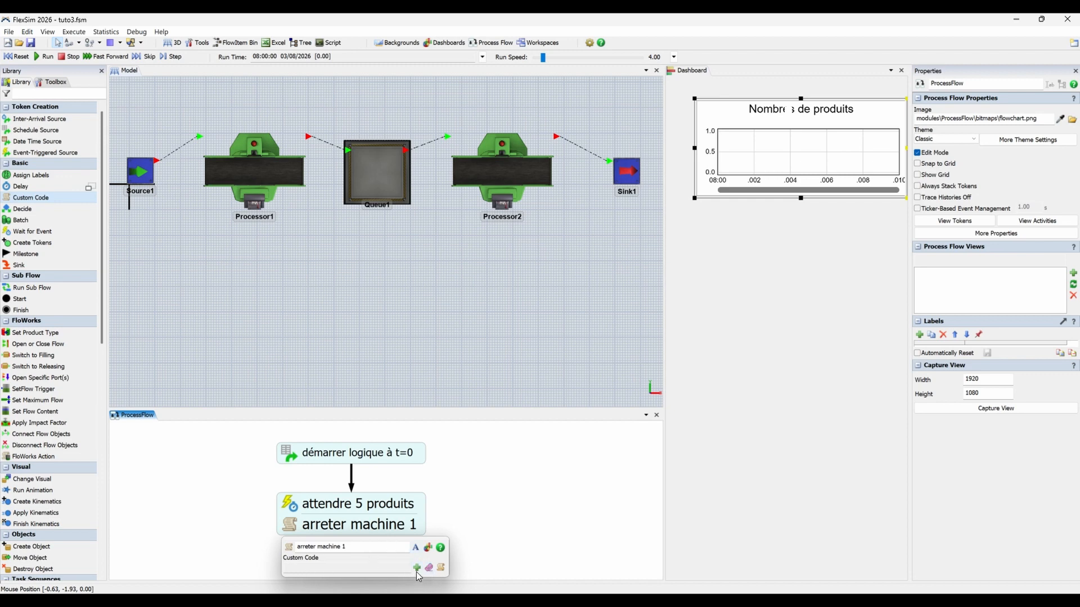
# Give the "arreter machine 1" activity a Stop Object action that targets Processor1.
pyautogui.click(416, 568)
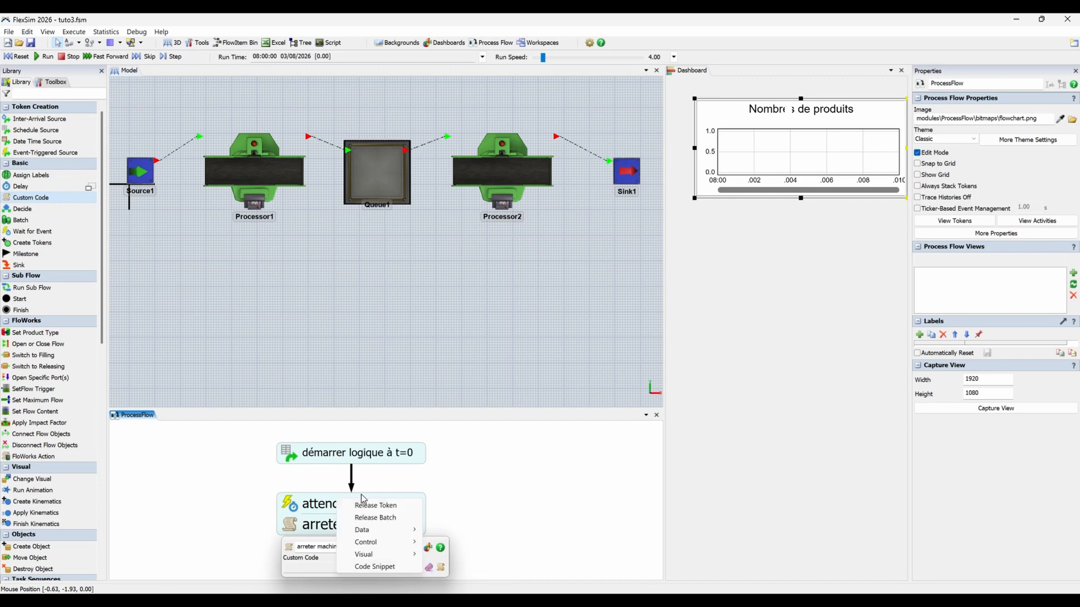
pyautogui.moveTo(380, 545)
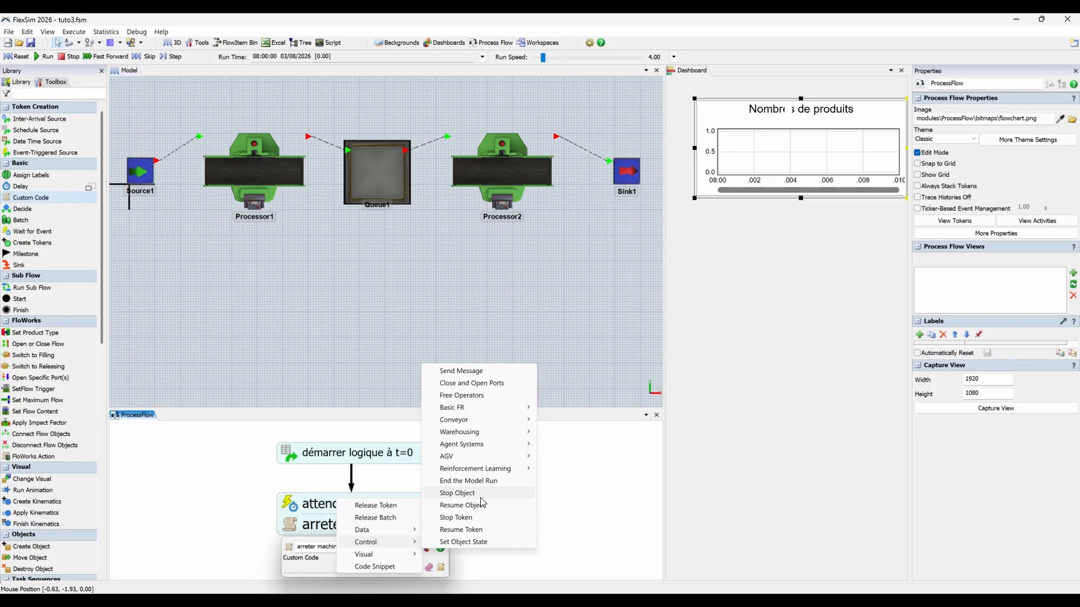
pyautogui.click(457, 494)
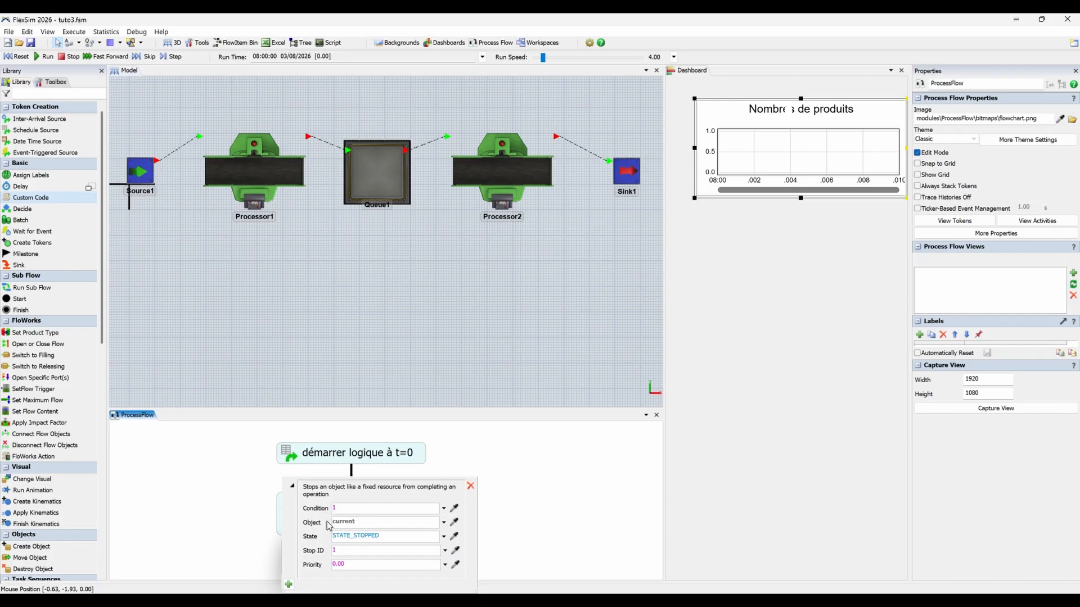
pyautogui.click(455, 523)
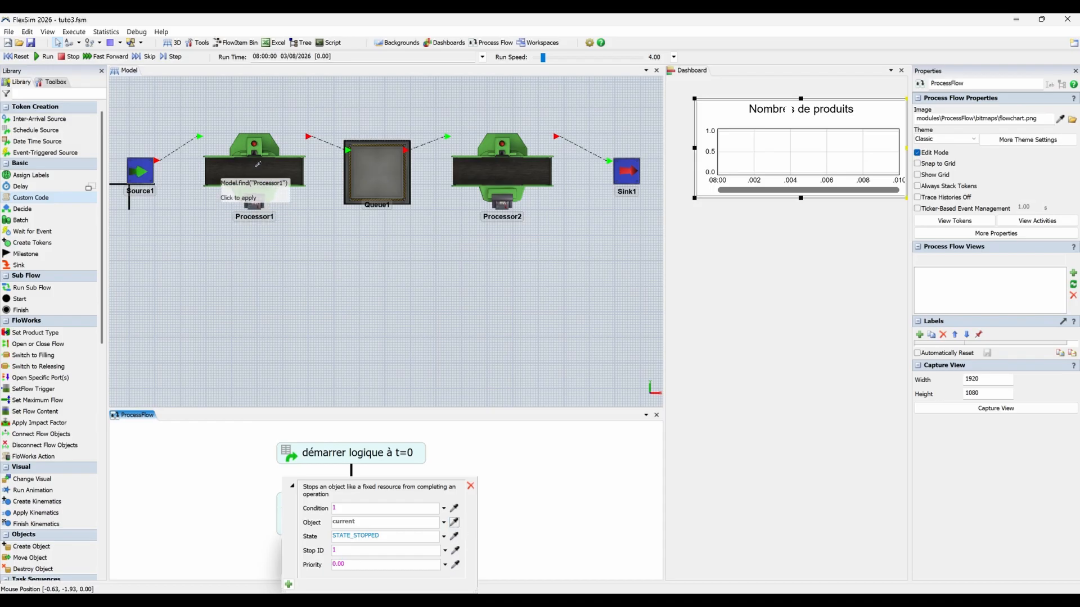
pyautogui.click(254, 166)
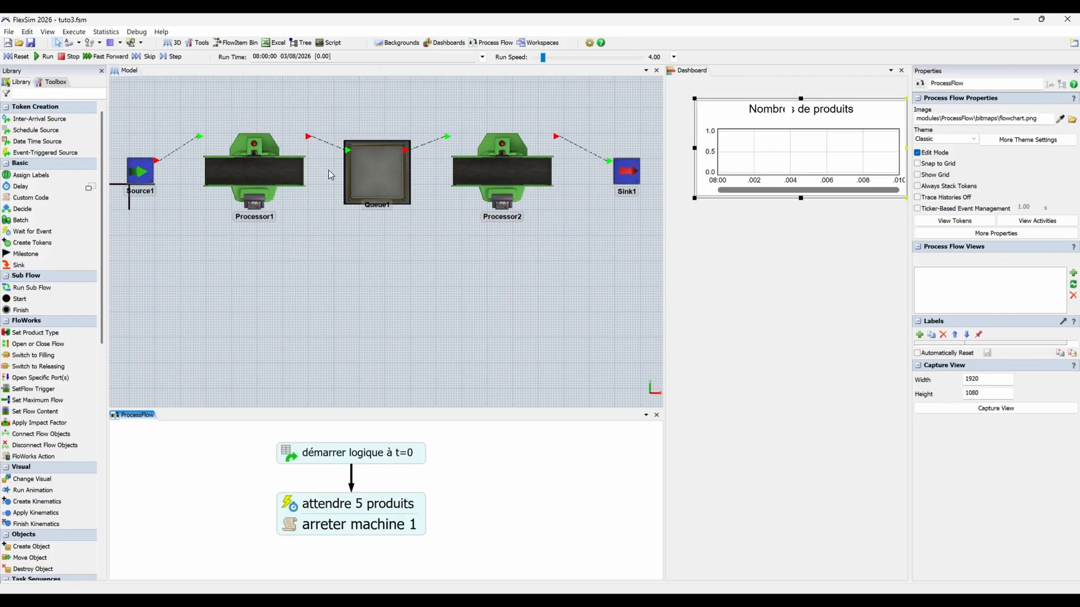
# Reset and run the simulation to check how Processor1 and Queue1 respond to the stop logic.
pyautogui.click(27, 60)
pyautogui.click(45, 59)
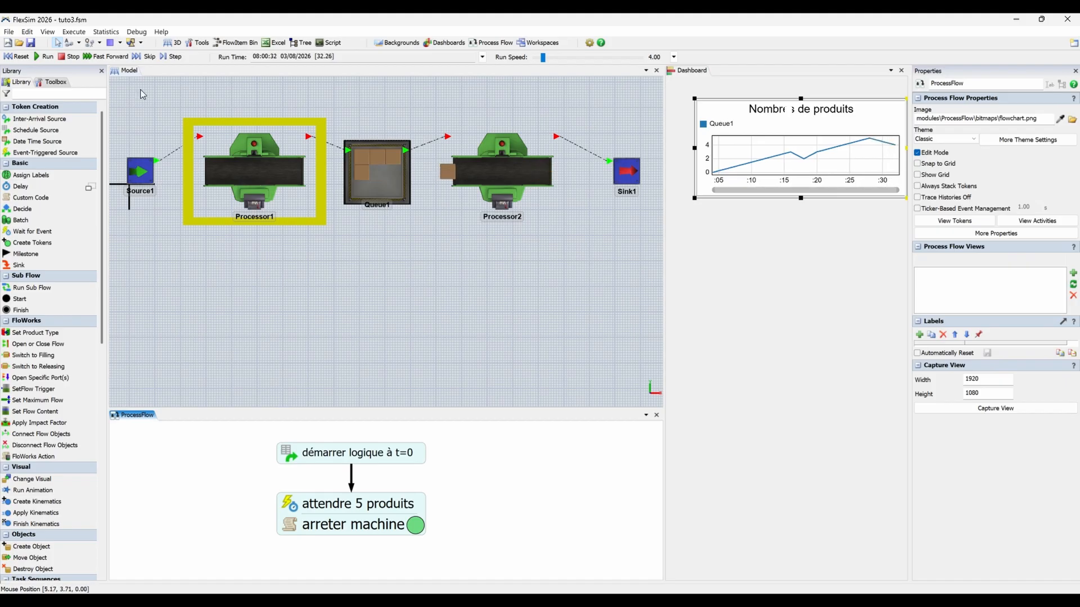
pyautogui.moveTo(364, 258); pyautogui.dragTo(364, 250, button='right')
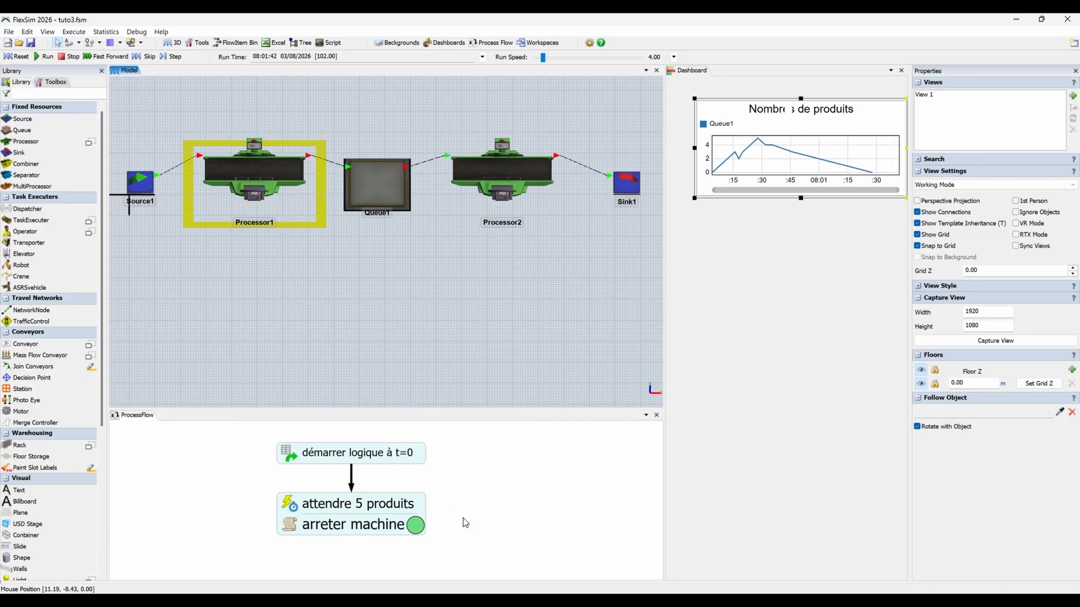
# Enlarge the process flow view by shrinking the 3D model view, and reset the model.
pyautogui.moveTo(464, 518); pyautogui.dragTo(463, 507)
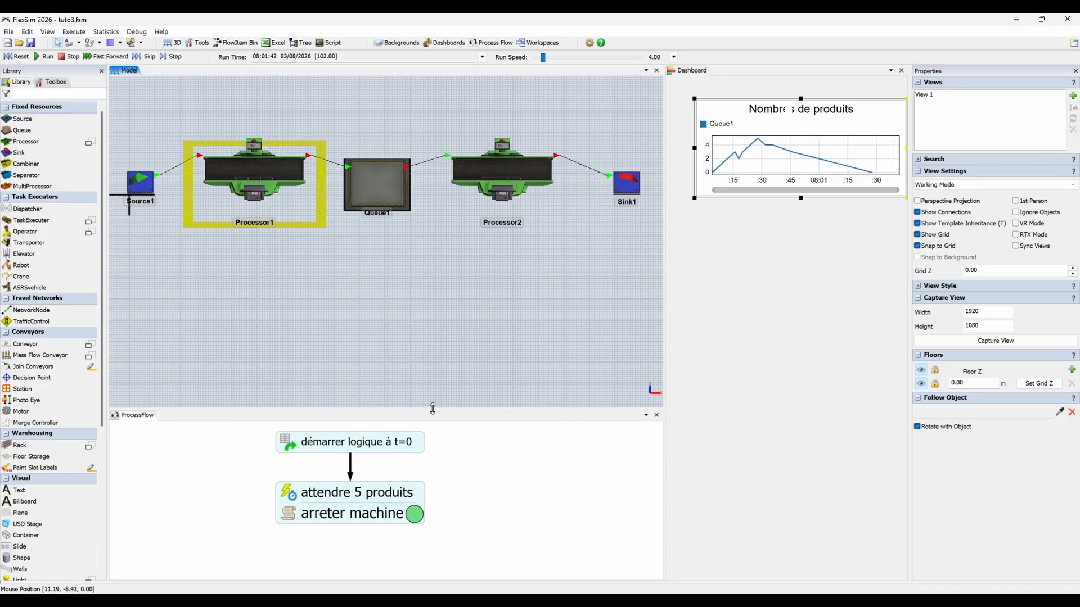
pyautogui.moveTo(433, 408); pyautogui.dragTo(433, 332)
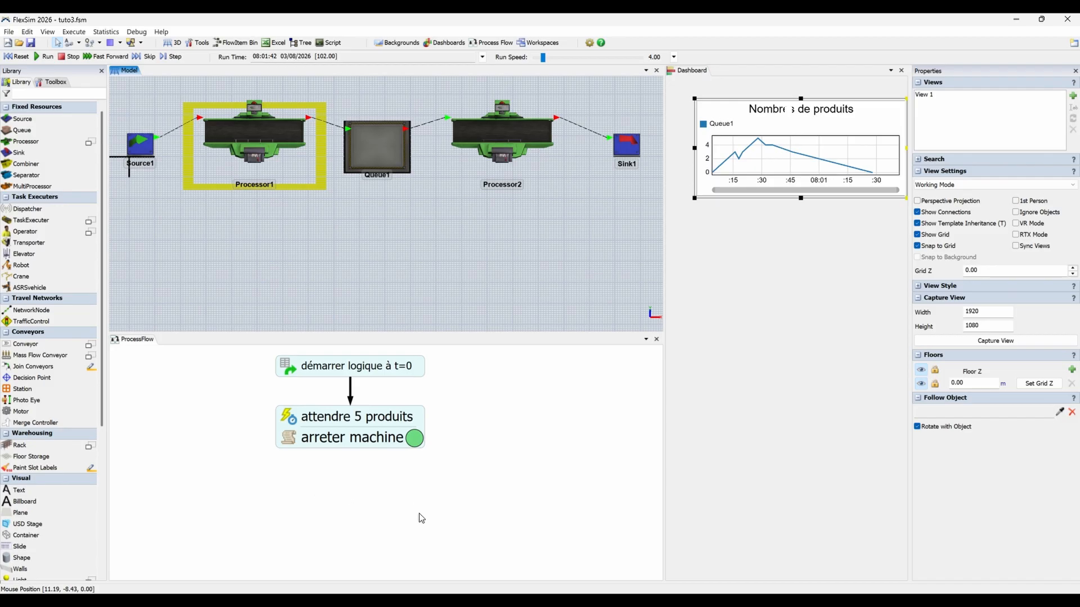
pyautogui.moveTo(338, 255); pyautogui.dragTo(338, 271)
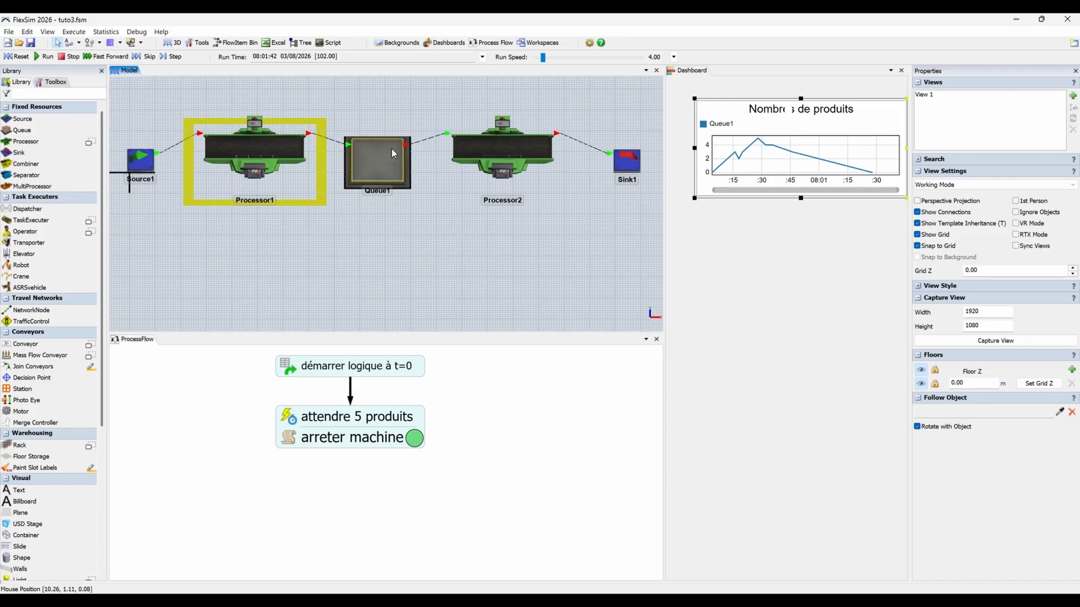
pyautogui.click(15, 57)
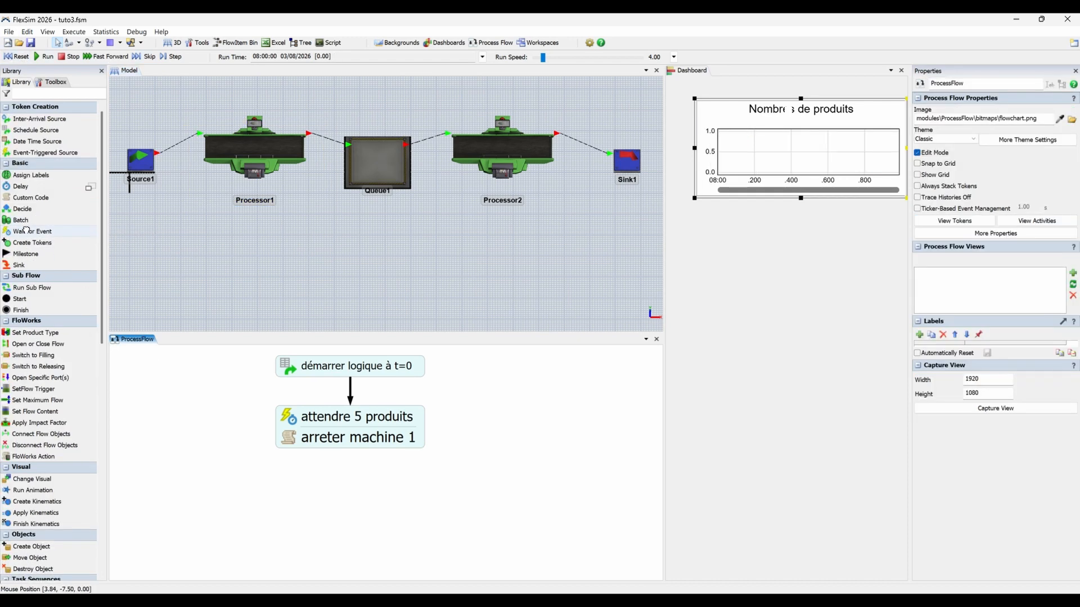
# Attach a second Wait for Event activity beneath "arreter machine 1" and name it "attendre 2 produits".
pyautogui.moveTo(26, 230); pyautogui.dragTo(241, 422)
pyautogui.moveTo(317, 474)
pyautogui.mouseDown()
pyautogui.moveTo(329, 473)
pyautogui.moveTo(320, 467)
pyautogui.mouseUp()
pyautogui.doubleClick(322, 460)
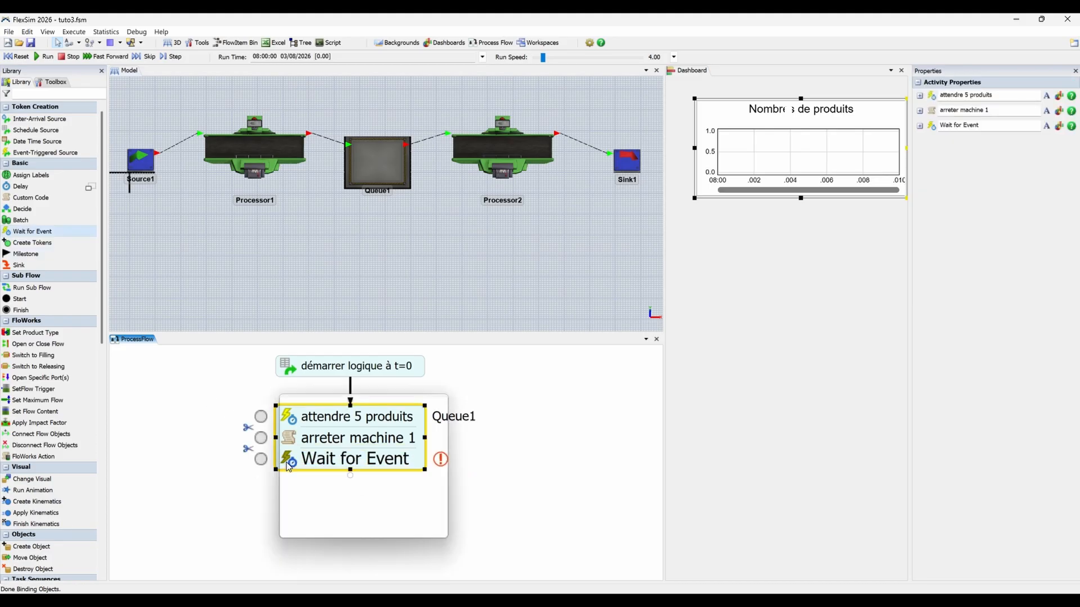
pyautogui.write('attendre 2 produits')
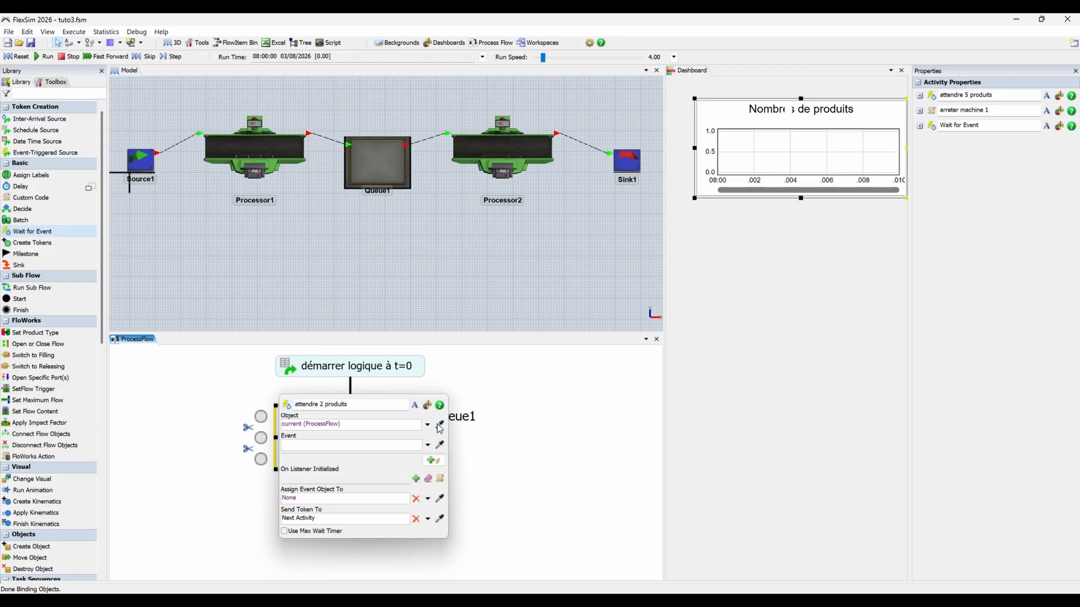
# Make the "attendre 2 produits" activity listen to Queue1's On Content Change event.
pyautogui.click(439, 429)
pyautogui.click(384, 168)
pyautogui.moveTo(419, 175)
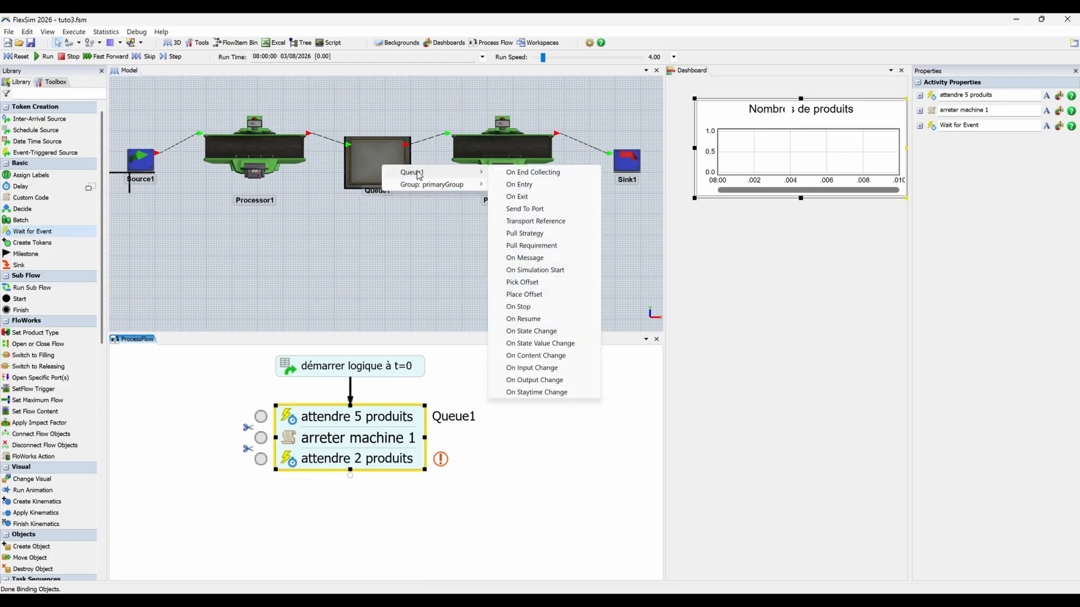
pyautogui.click(546, 356)
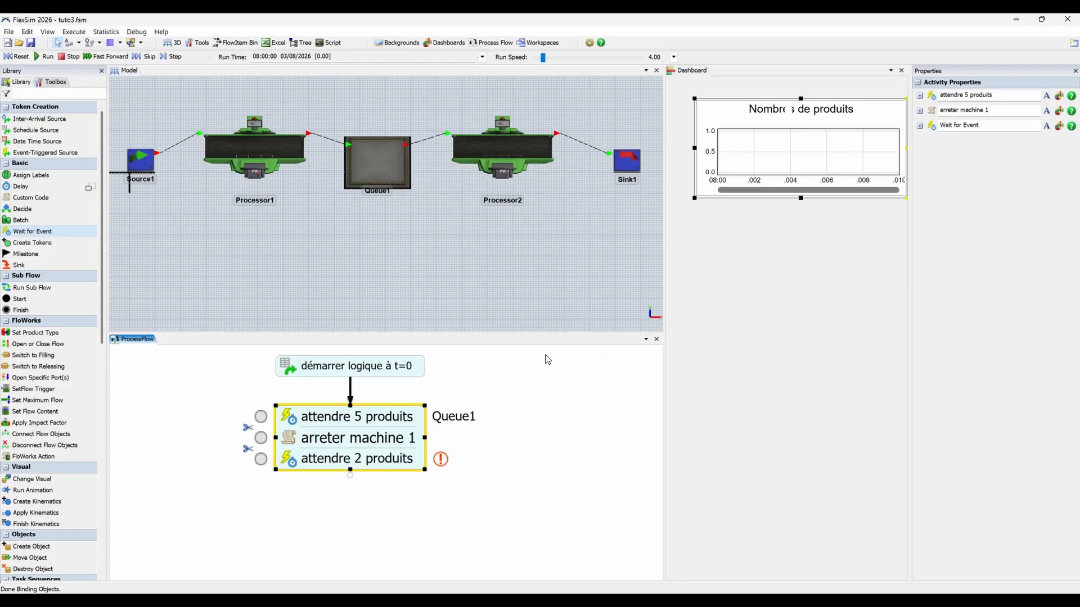
# Set the "attendre 2 produits" activity's change rule to Decrease To Exact Value with a value of 2.
pyautogui.click(356, 467)
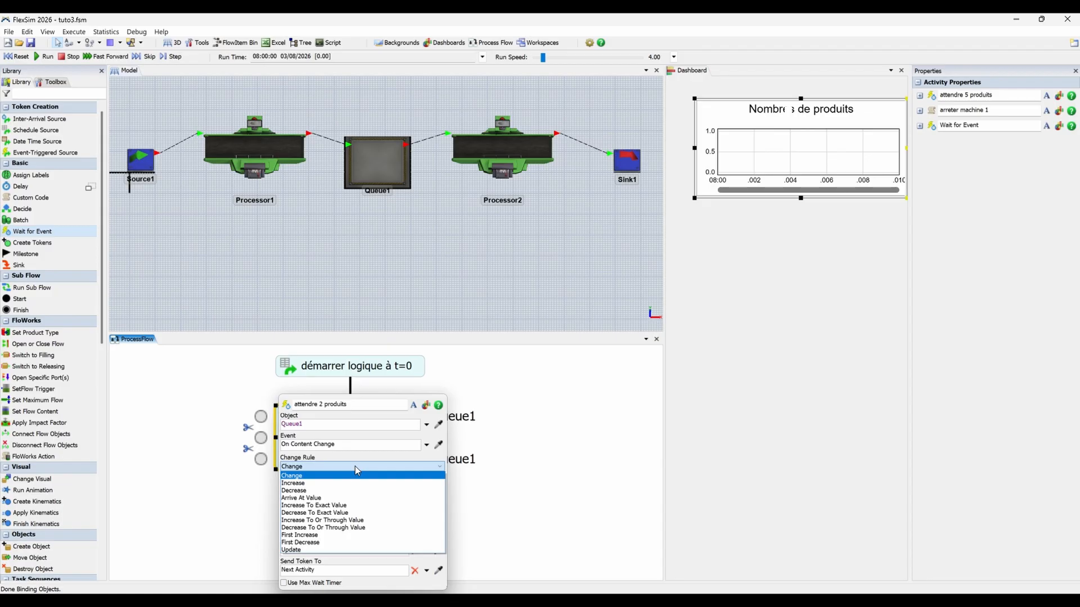
pyautogui.click(329, 513)
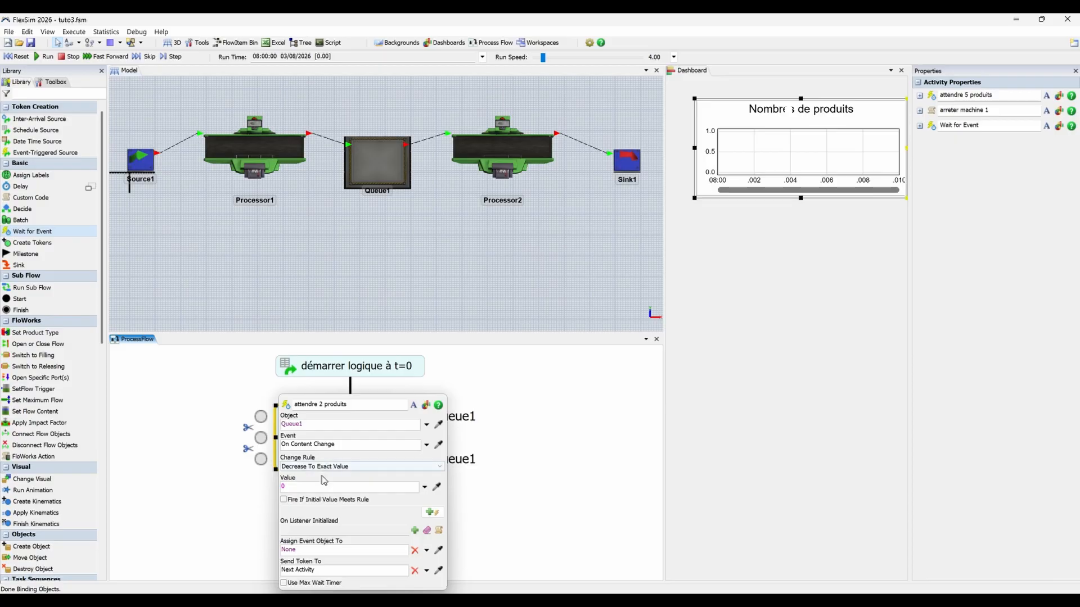
pyautogui.click(295, 484)
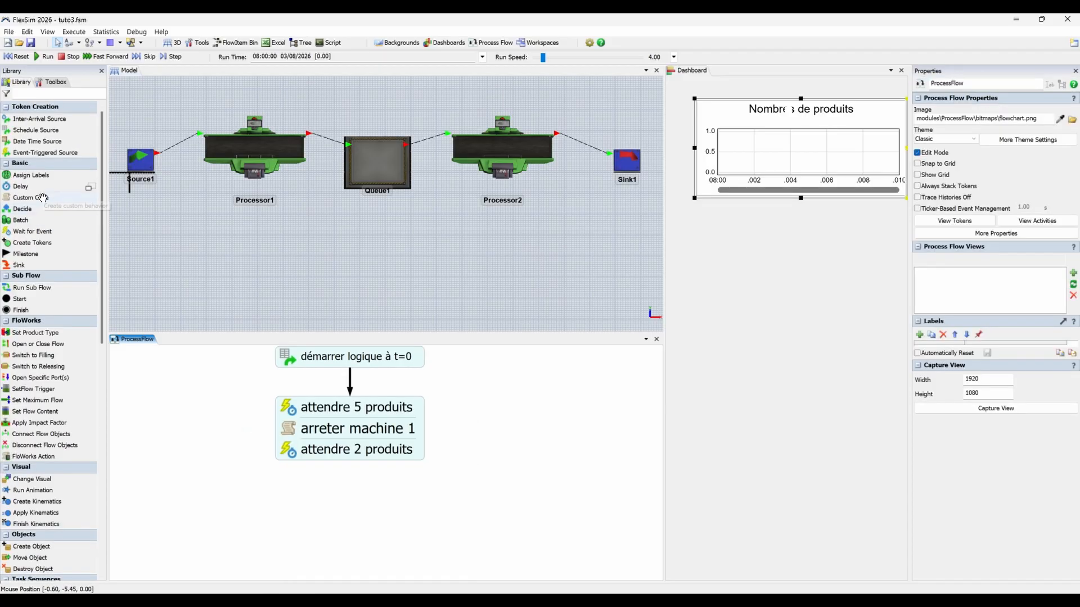
# Attach a Custom Code activity beneath "attendre 2 produits" and name it "relancer machine 1".
pyautogui.moveTo(47, 200); pyautogui.dragTo(90, 266)
pyautogui.moveTo(318, 505); pyautogui.dragTo(332, 478)
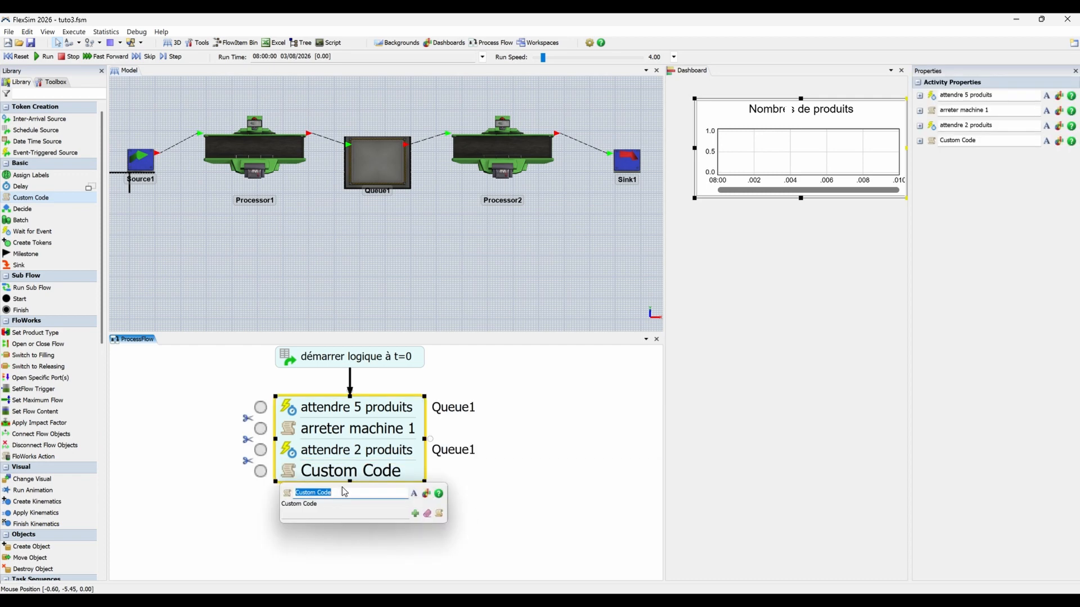
pyautogui.write('relancer mach')
# Add a Resume Object action to "relancer machine 1" with Processor1 as its object.
pyautogui.click(415, 513)
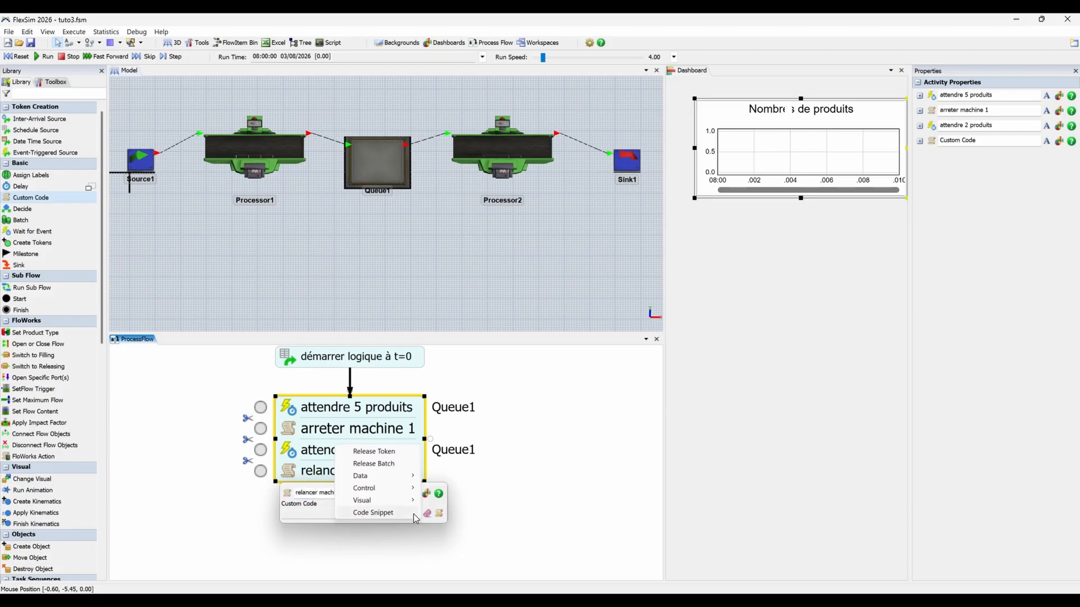
pyautogui.moveTo(415, 490)
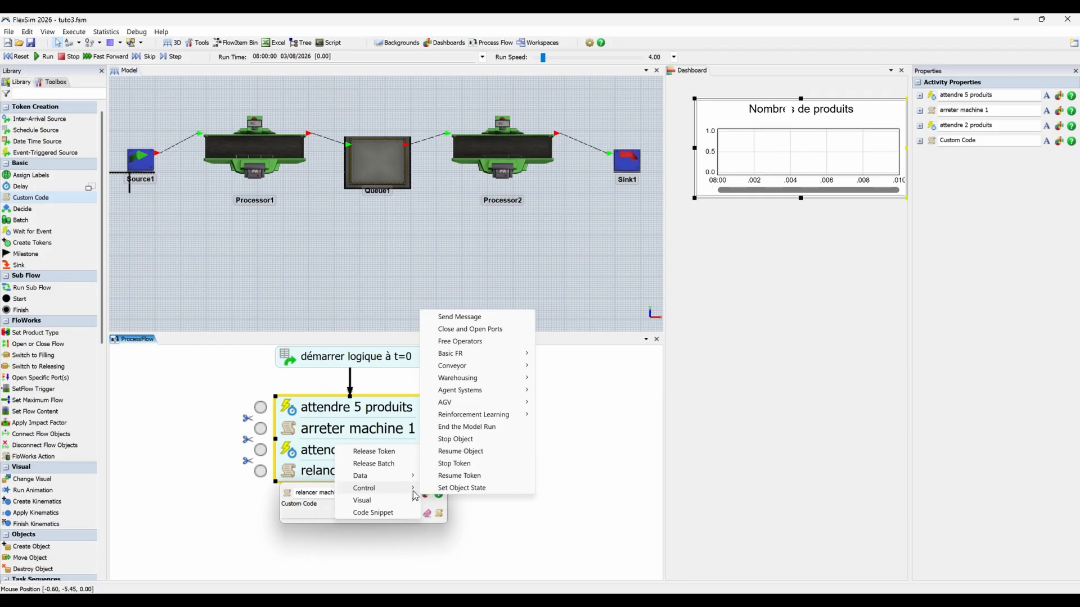
pyautogui.click(484, 457)
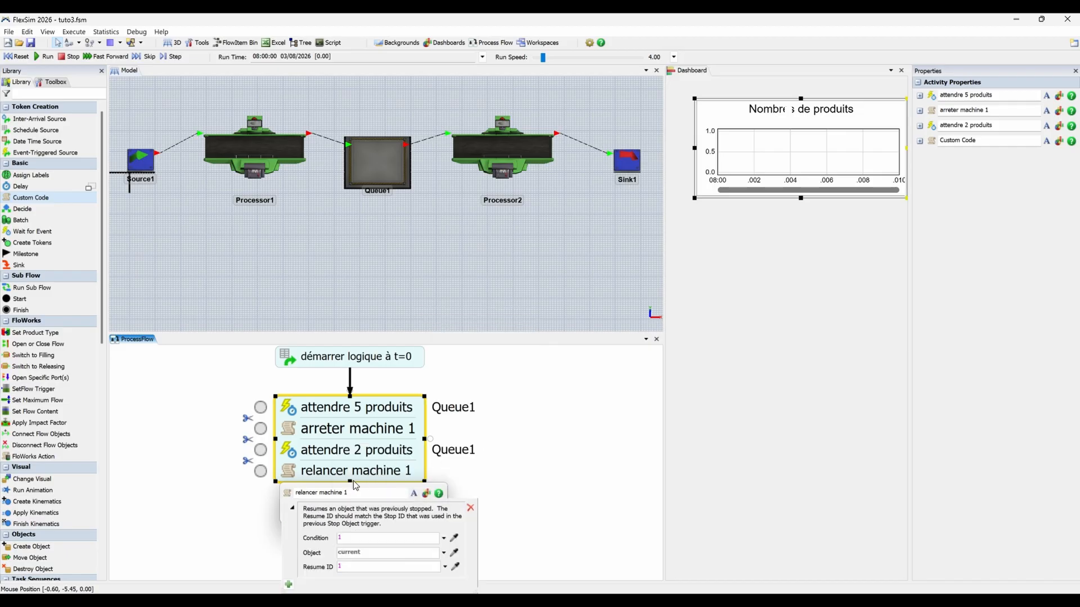
pyautogui.click(455, 553)
pyautogui.click(272, 147)
# Run the simulation to check whether Processor1 restarts when Queue1 falls to 2 products.
pyautogui.click(45, 56)
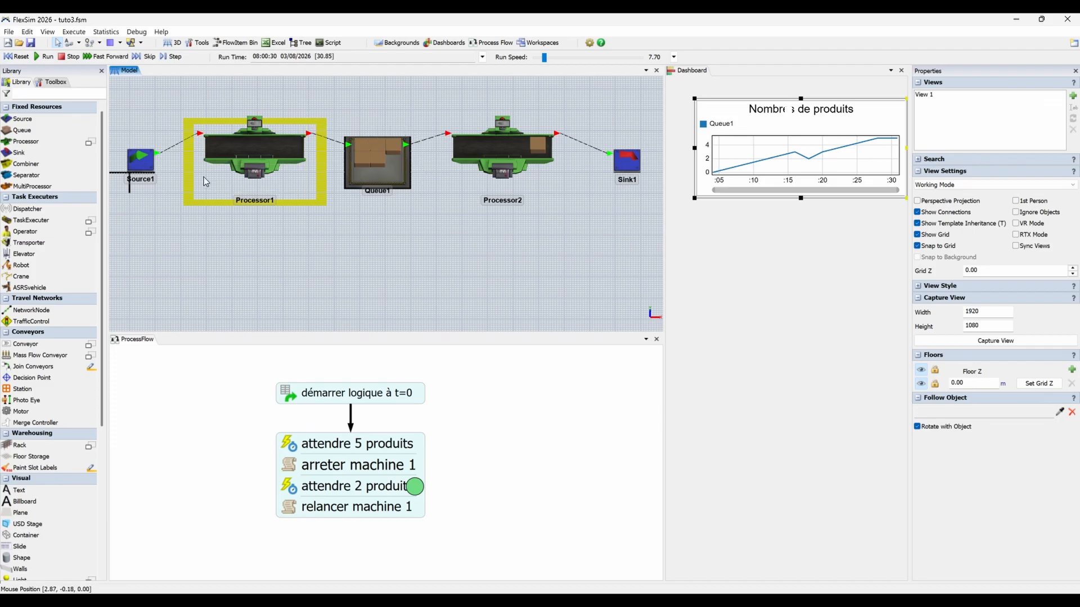
pyautogui.click(38, 55)
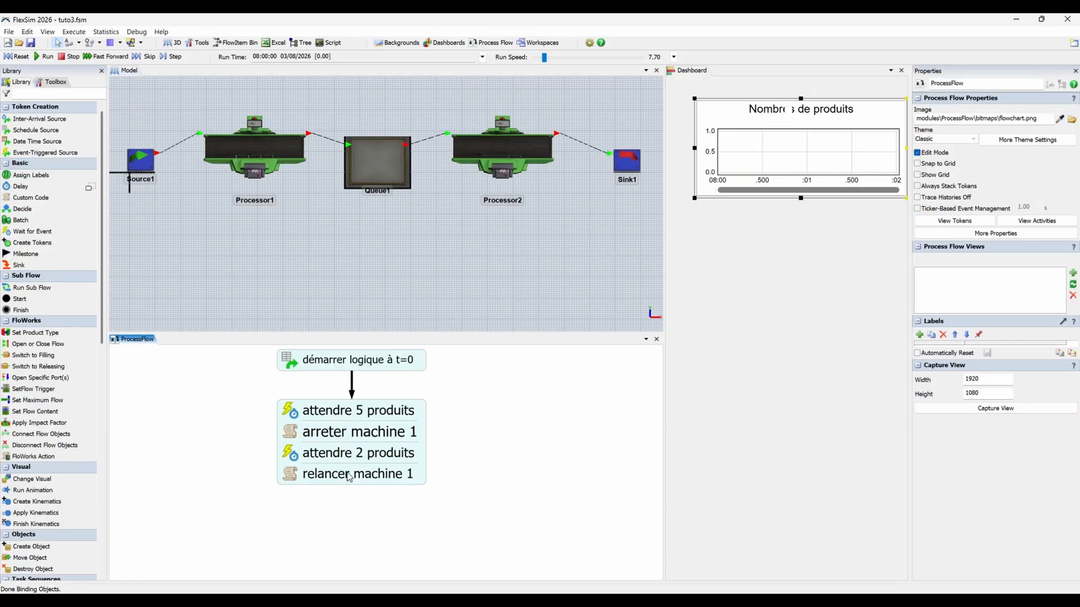
# Connect "relancer machine 1" back to "attendre 5 produits" and reroute the connector along the left side of the block.
pyautogui.click(350, 477)
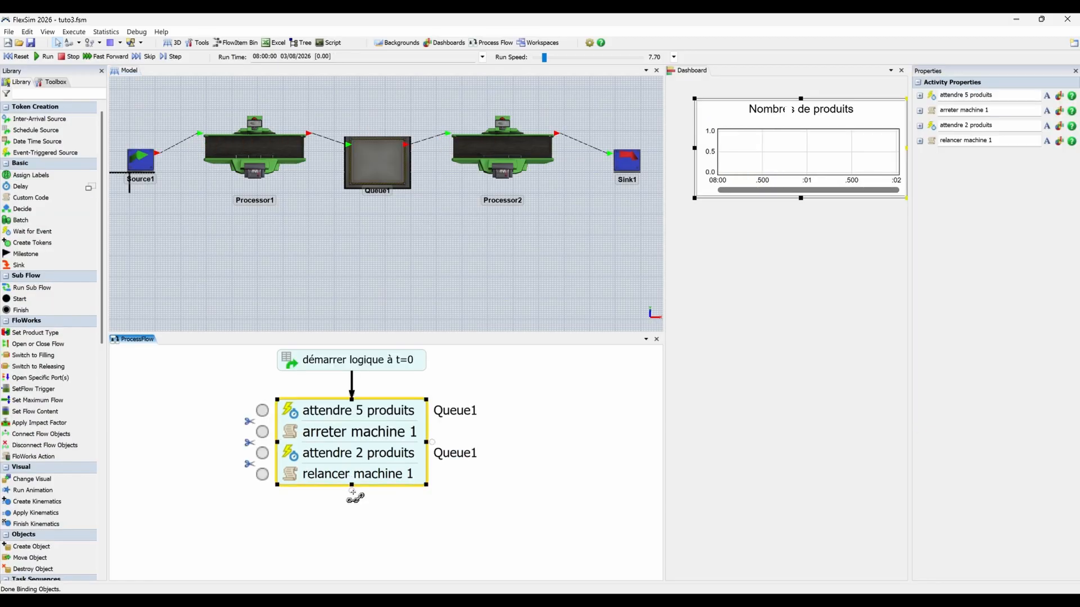
pyautogui.moveTo(353, 495); pyautogui.dragTo(262, 410)
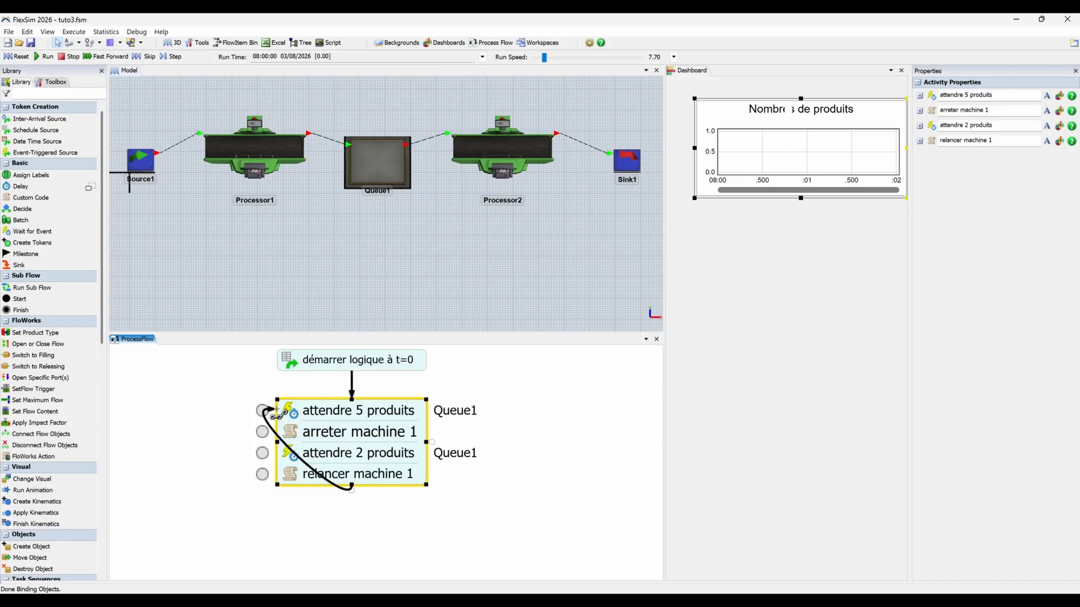
pyautogui.click(317, 475)
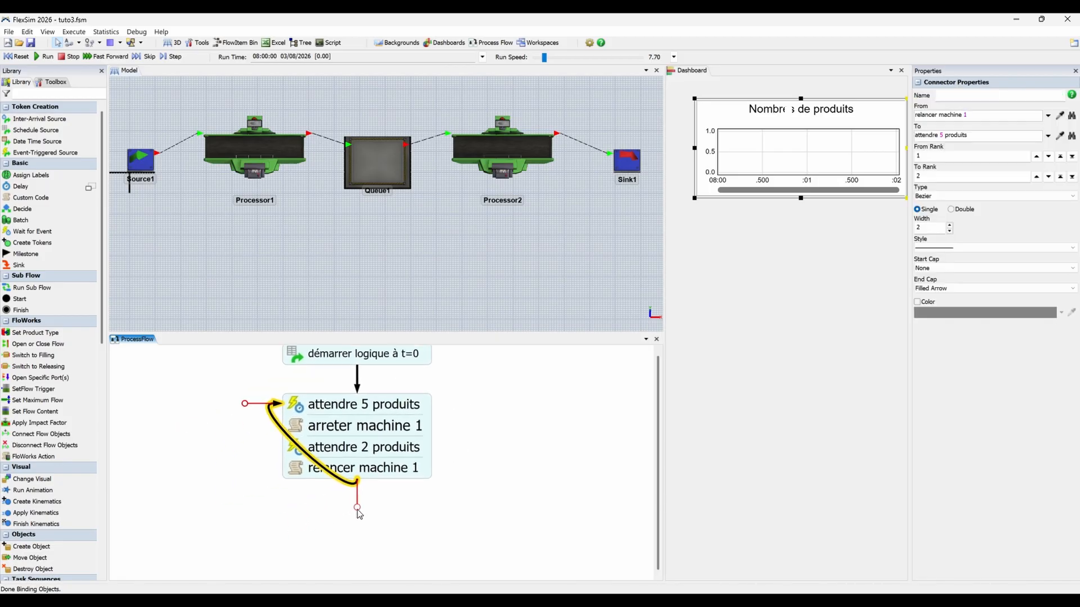
pyautogui.moveTo(357, 510); pyautogui.dragTo(276, 488)
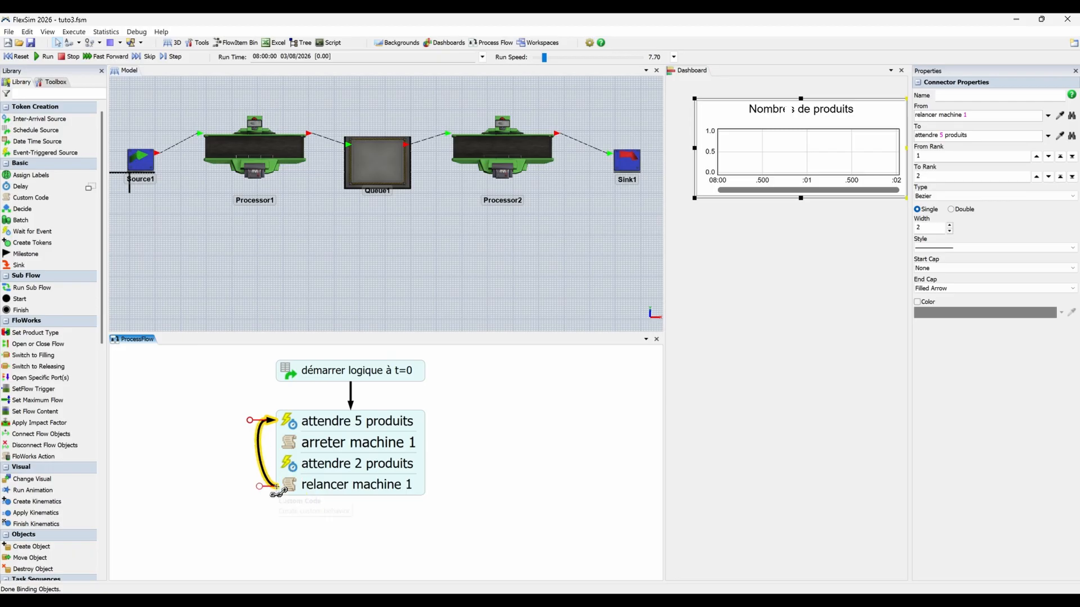
pyautogui.click(212, 454)
# Run the simulation to check the looped stop and restart logic in the Queue1 chart, and reset the model.
pyautogui.click(40, 57)
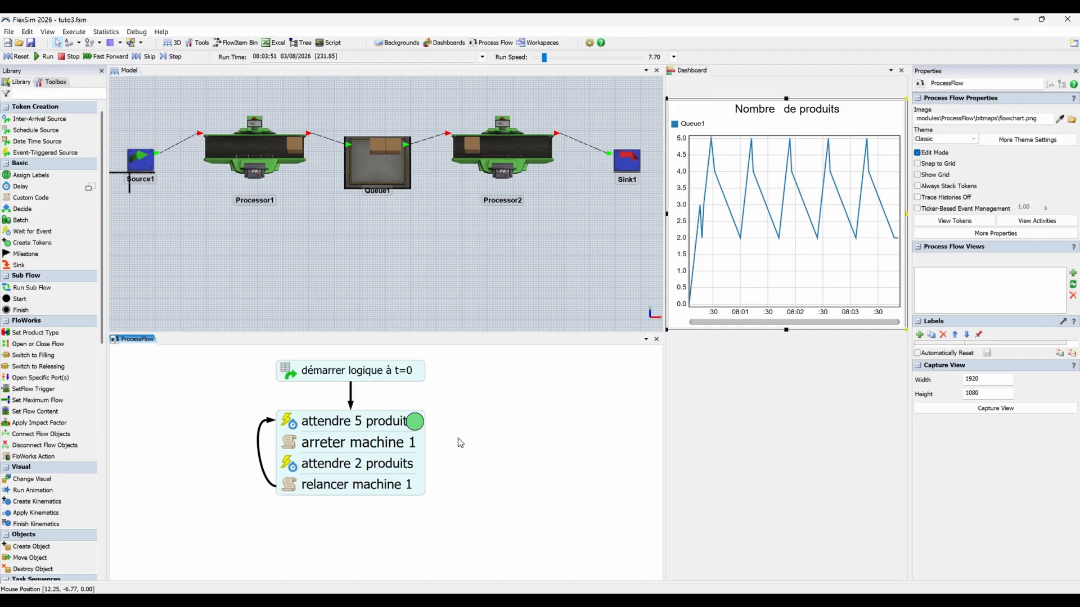
pyautogui.click(21, 58)
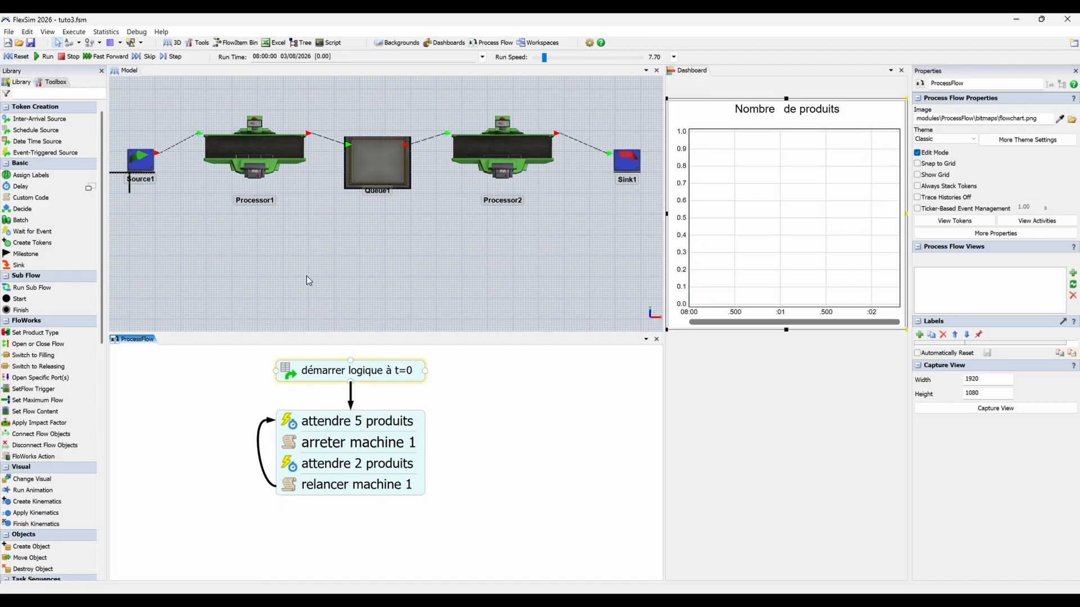
pyautogui.click(285, 264)
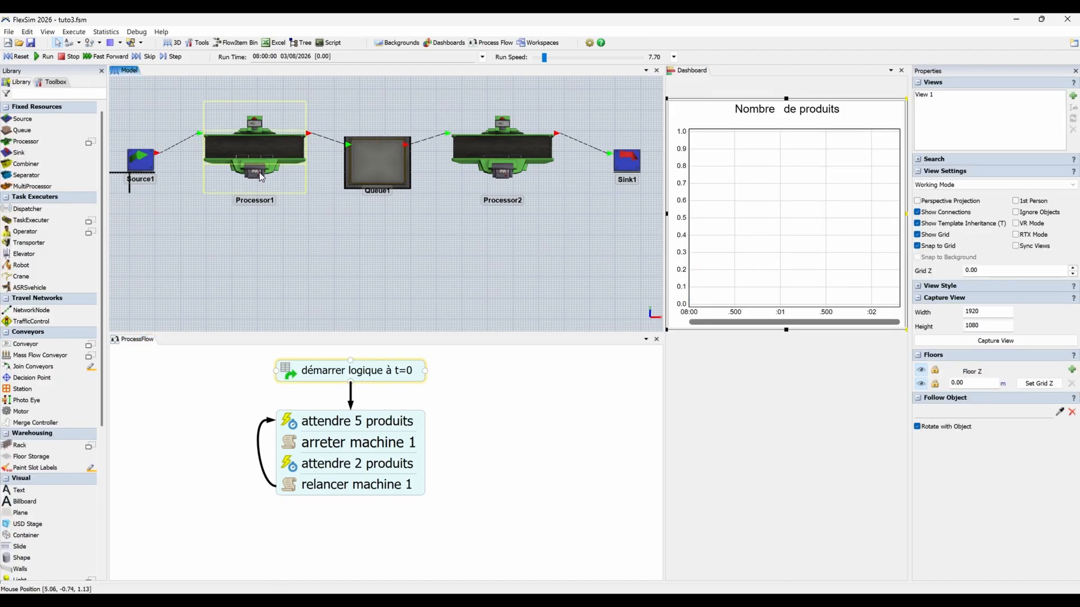
# Insert a Delay activity between "attendre 2 produits" and "relancer machine 1".
pyautogui.click(226, 463)
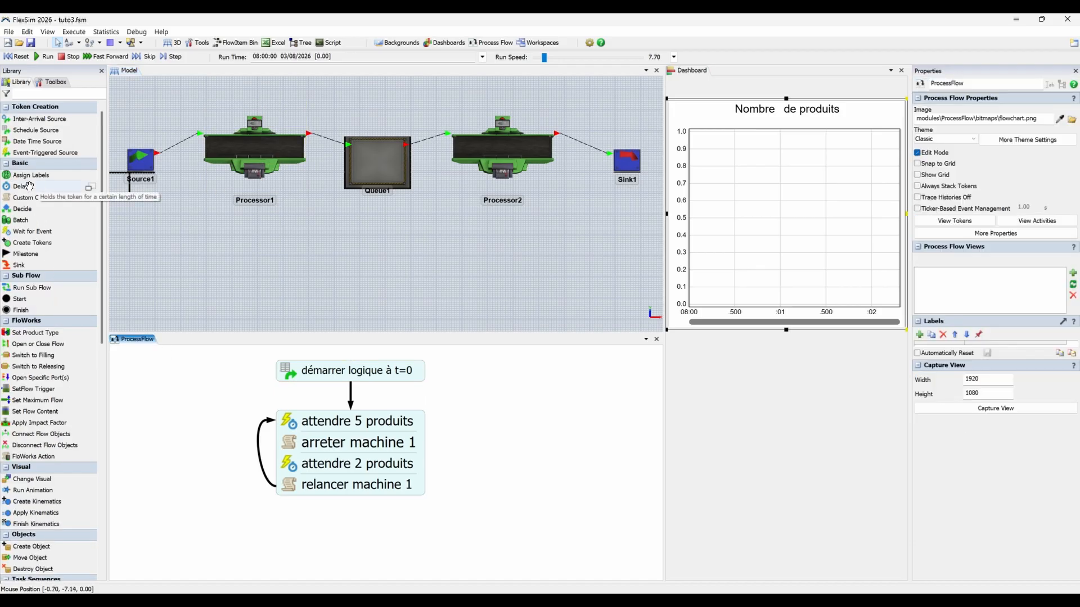
pyautogui.moveTo(20, 186); pyautogui.dragTo(58, 203)
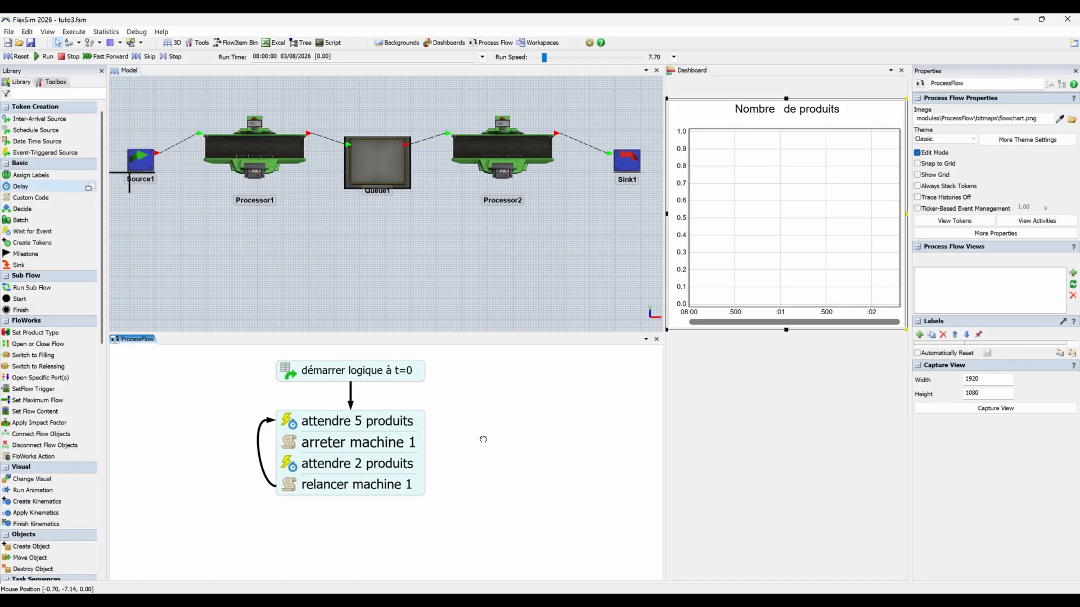
pyautogui.moveTo(483, 439); pyautogui.dragTo(358, 483)
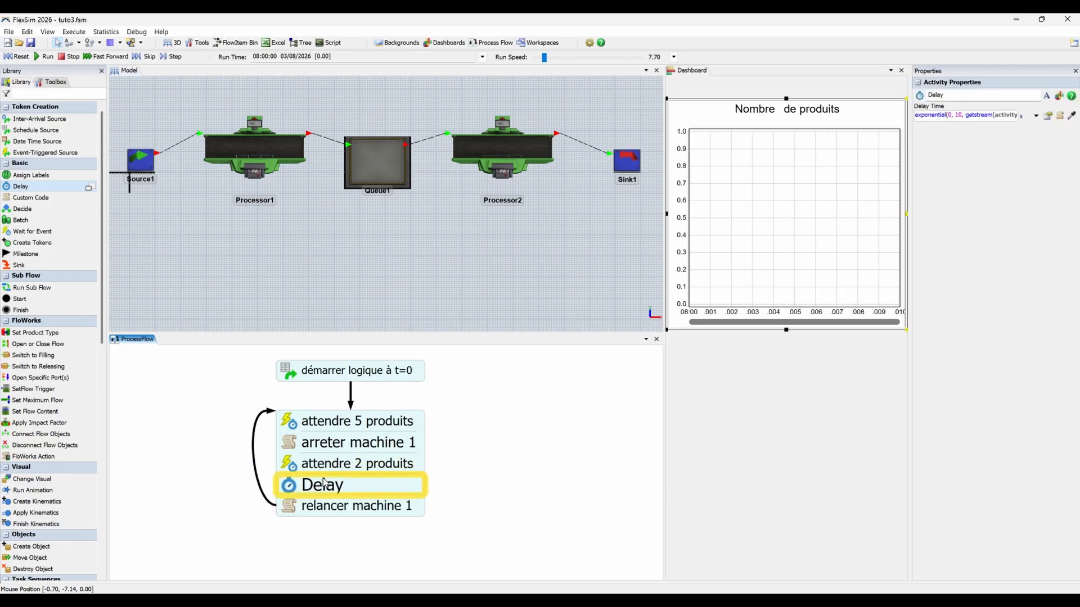
pyautogui.click(489, 482)
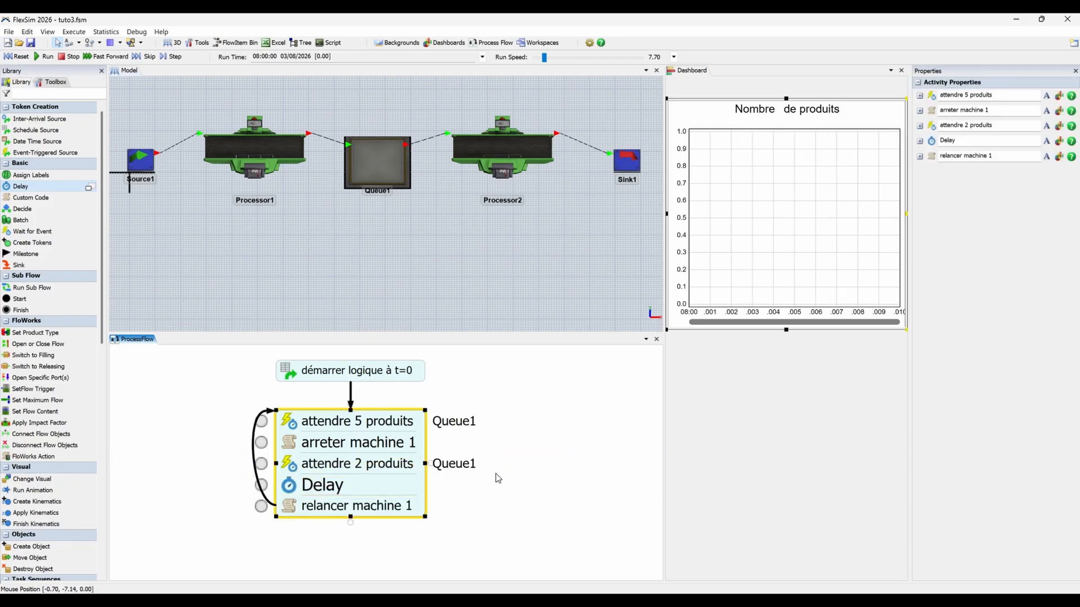
pyautogui.doubleClick(291, 465)
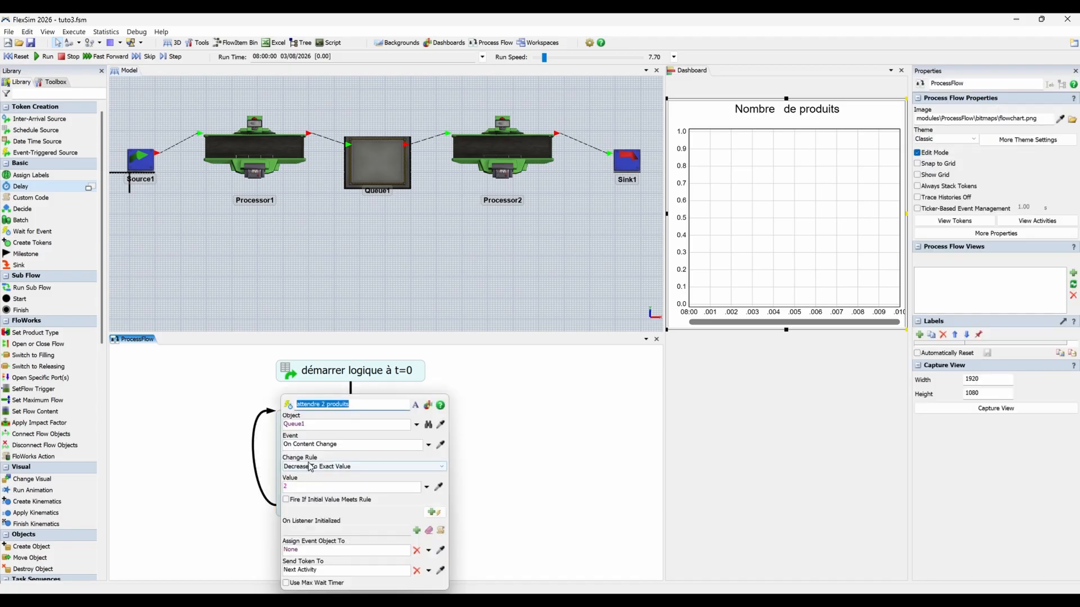
pyautogui.click(498, 466)
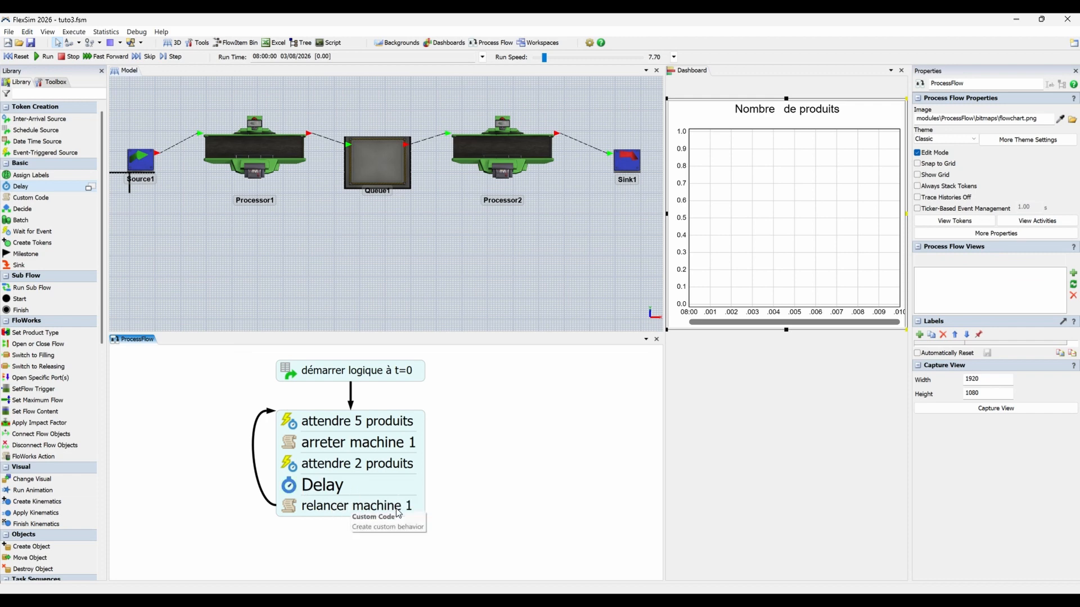
# Name the Delay activity "attente 7 sec" and set its delay time to 7 seconds.
pyautogui.click(291, 491)
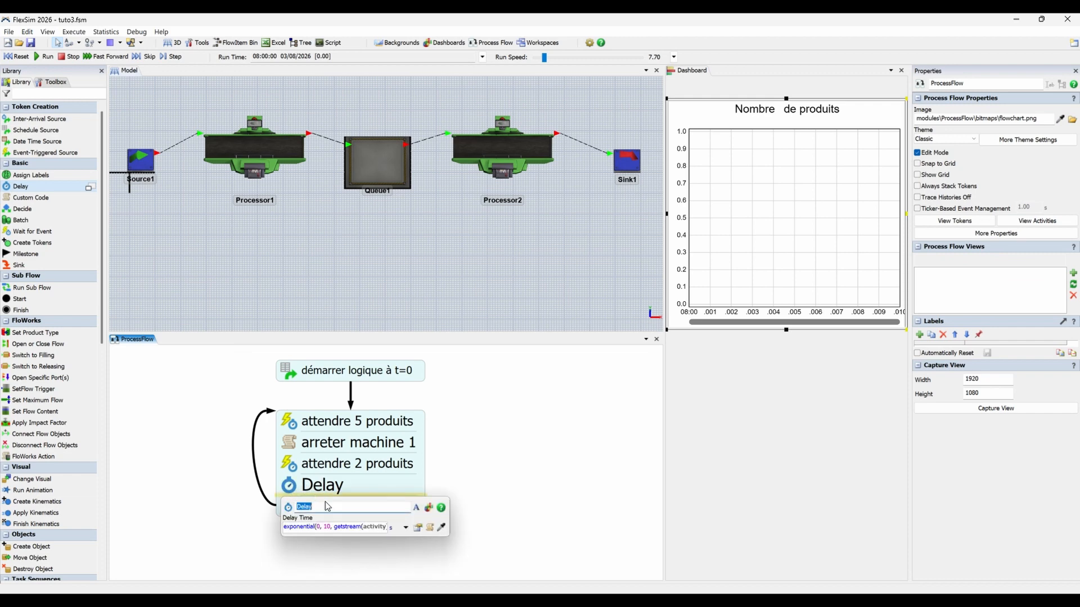
pyautogui.write('attente 7 sec')
pyautogui.tripleClick(363, 527)
pyautogui.write('7 sec')
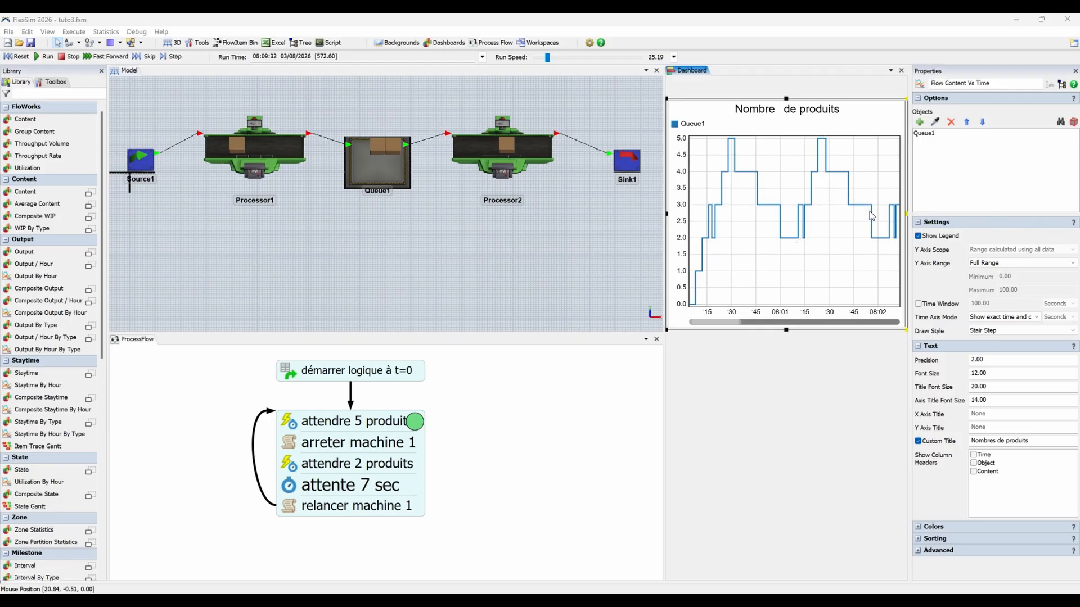
# Add Processor1 to the objects tracked by the product count chart on the dashboard.
pyautogui.click(801, 390)
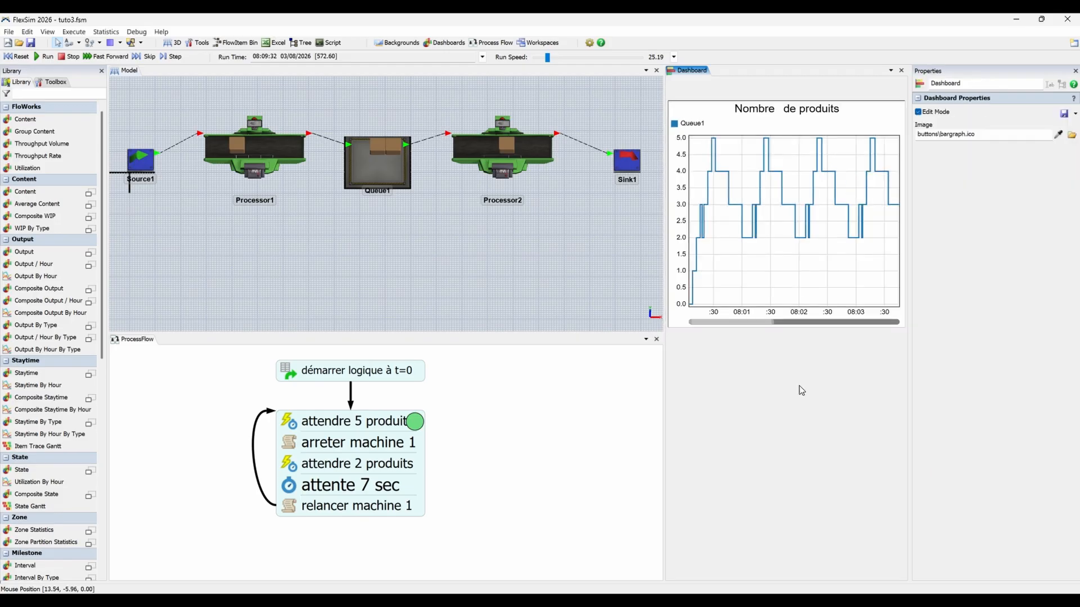
pyautogui.click(800, 274)
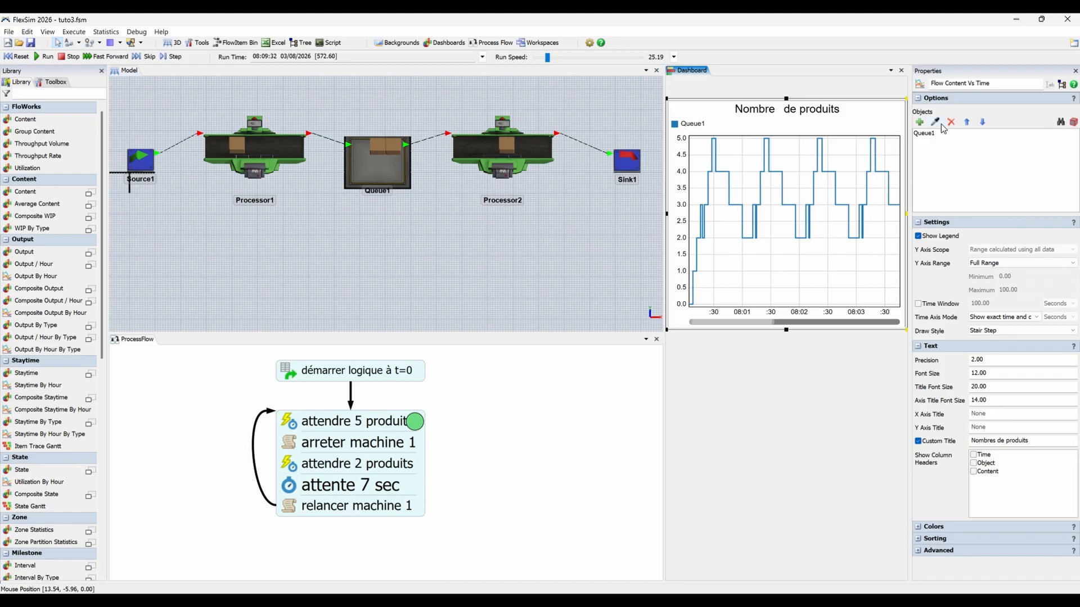
pyautogui.click(270, 151)
# Reset and run the simulation to examine Processor1's restart delay against Queue1's content in the chart.
pyautogui.click(17, 56)
pyautogui.click(47, 57)
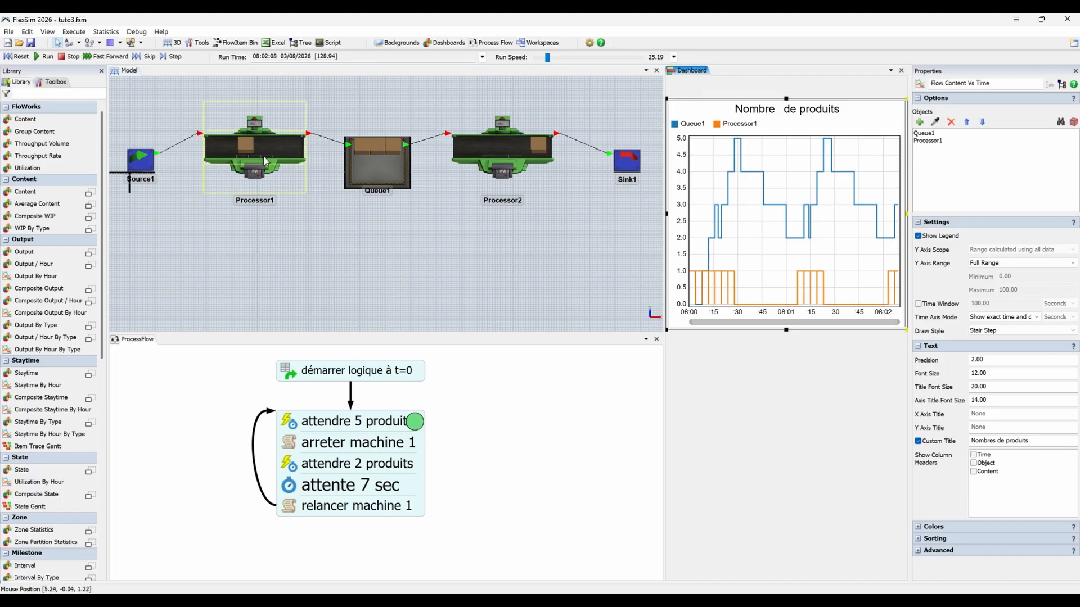
pyautogui.scroll(3, 264, 156)
pyautogui.moveTo(362, 272); pyautogui.dragTo(387, 293)
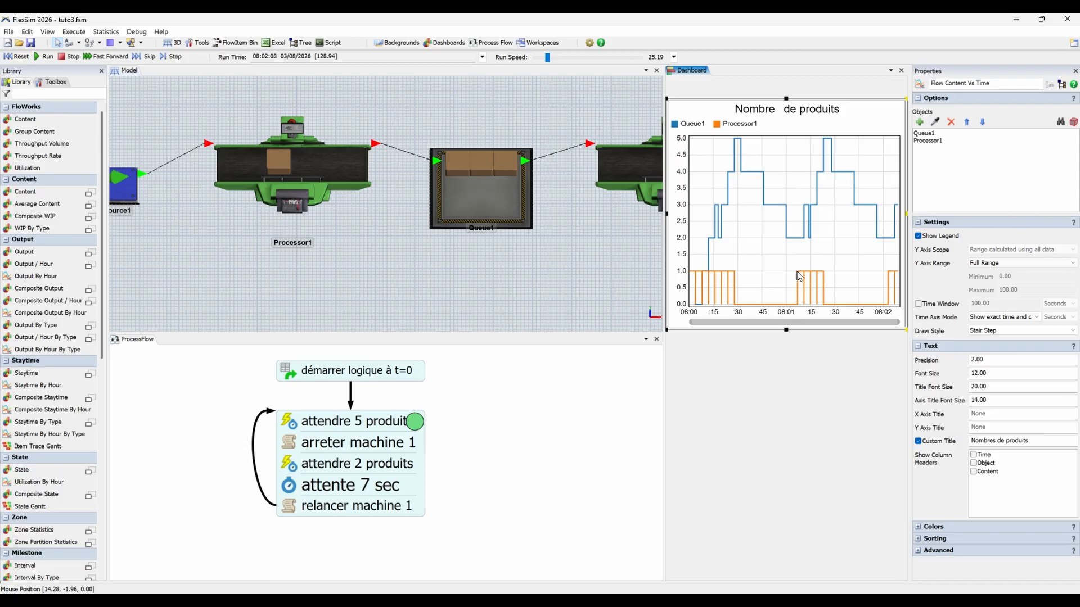
# Switch to the Solopti tutorial web page and review its restart delay chart and conclusion.
pyautogui.scroll(-3, 473, 114)
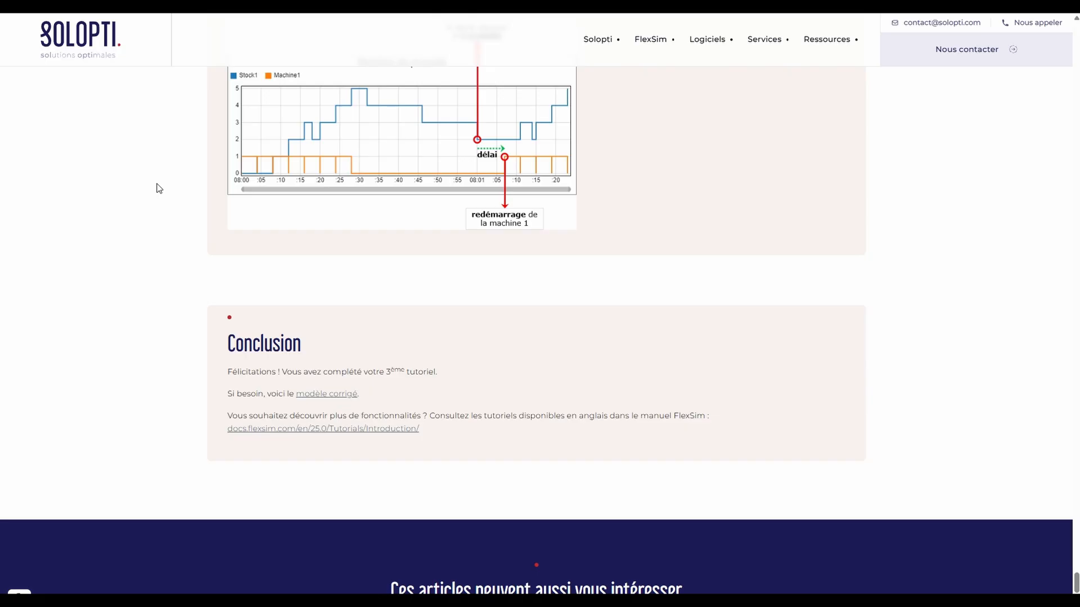
pyautogui.scroll(10, 767, 303)
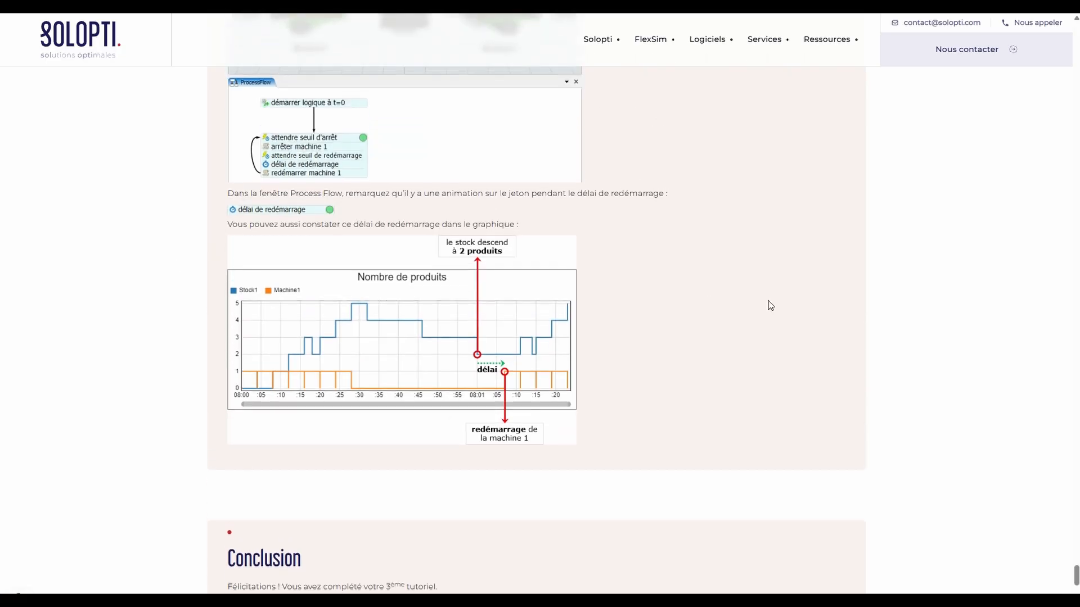
pyautogui.scroll(-10, 563, 264)
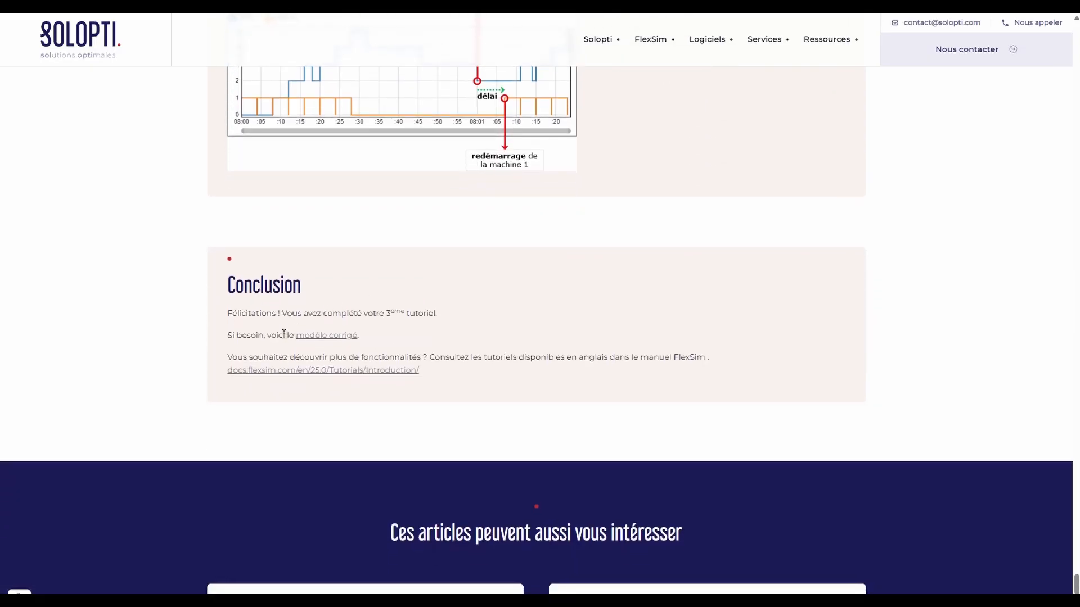
pyautogui.scroll(5, 365, 338)
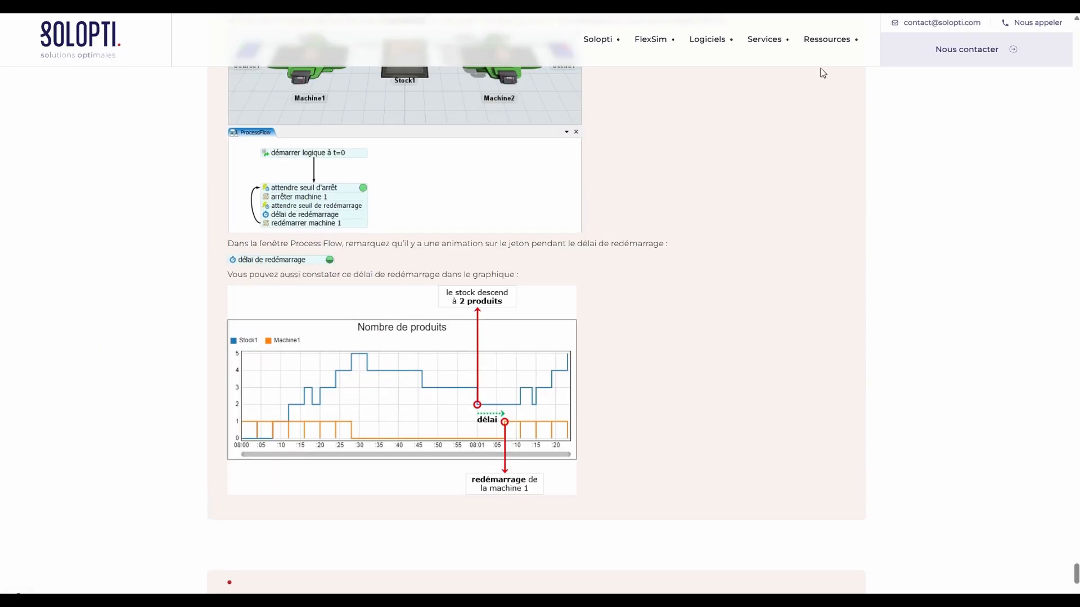
# Open Solopti's "Modèles de démonstration – FlexSim 2025" resource page and browse the downloadable models.
pyautogui.moveTo(827, 41)
pyautogui.click(831, 75)
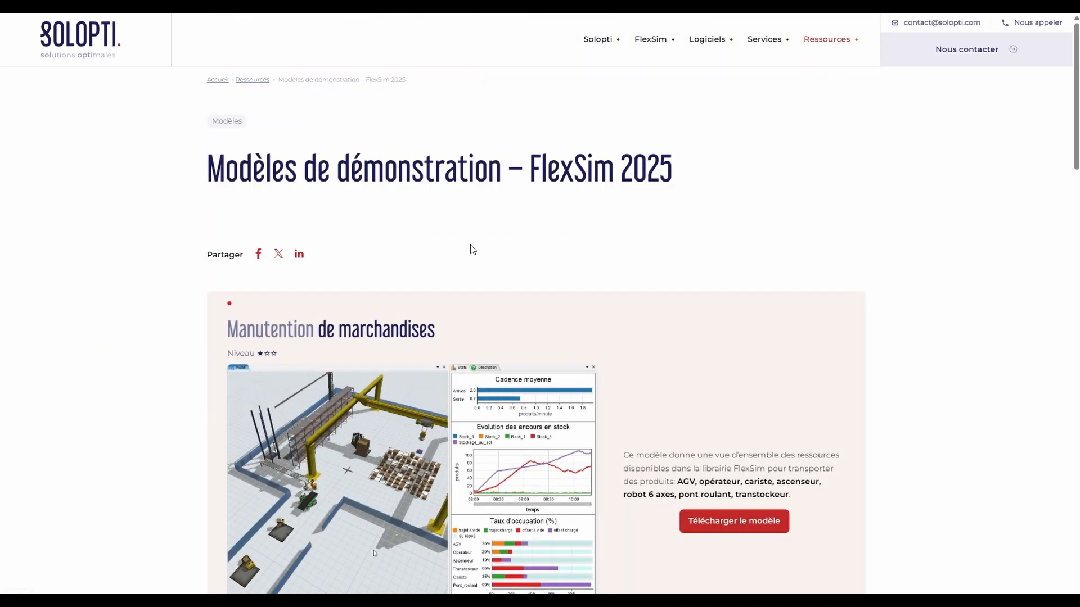
pyautogui.scroll(-6, 456, 267)
pyautogui.scroll(-5, 219, 316)
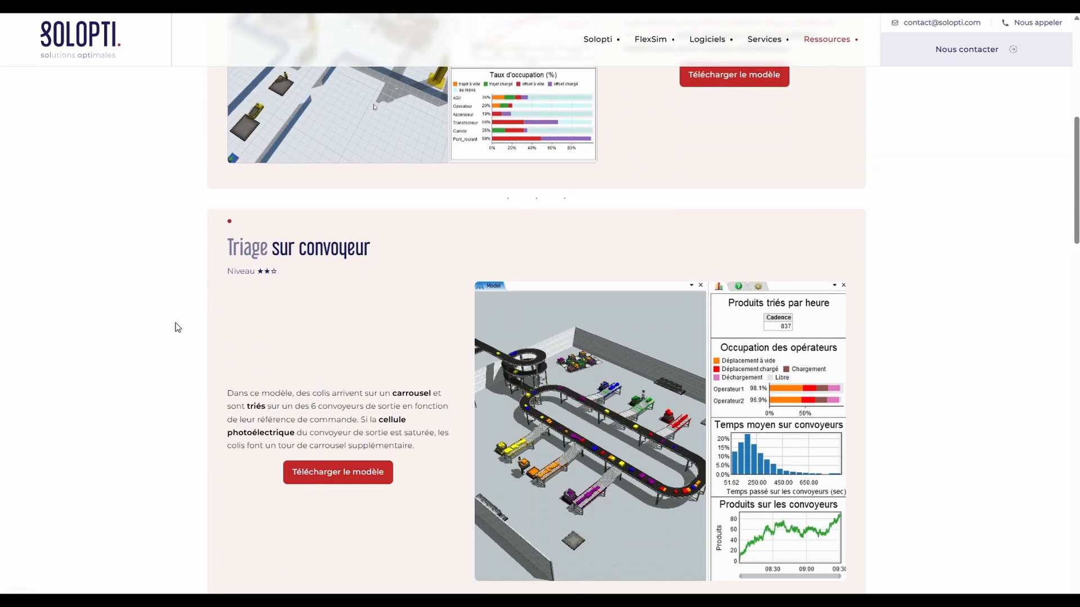
pyautogui.scroll(10, 495, 150)
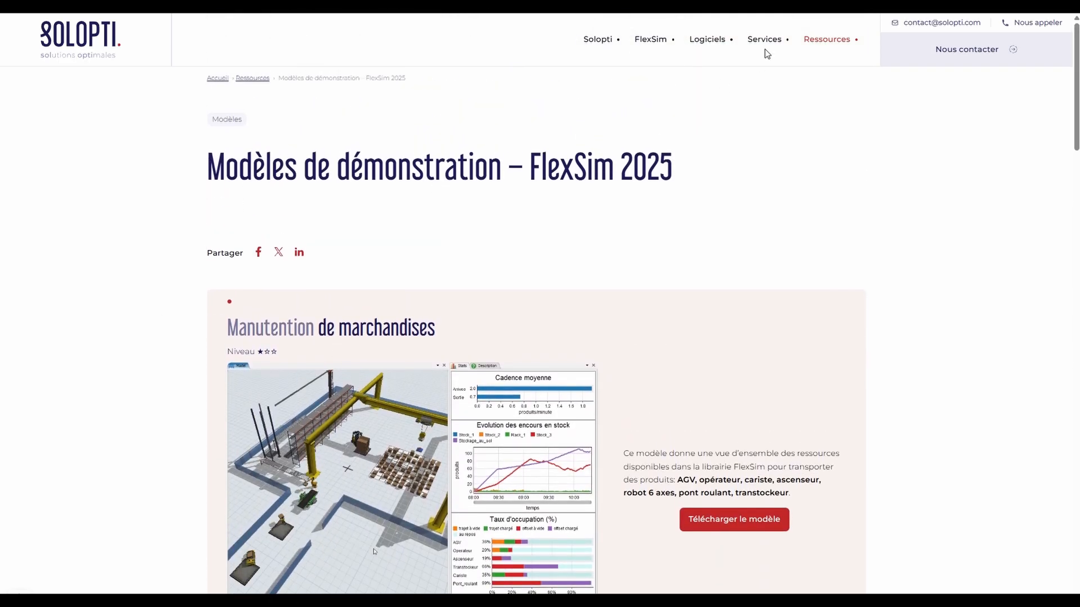
pyautogui.moveTo(661, 41)
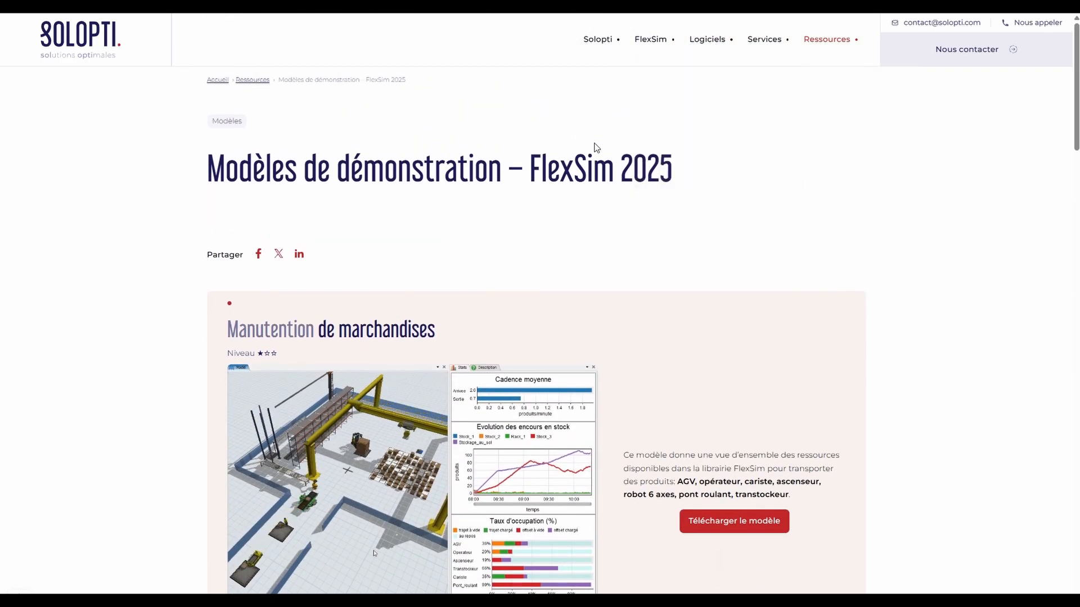